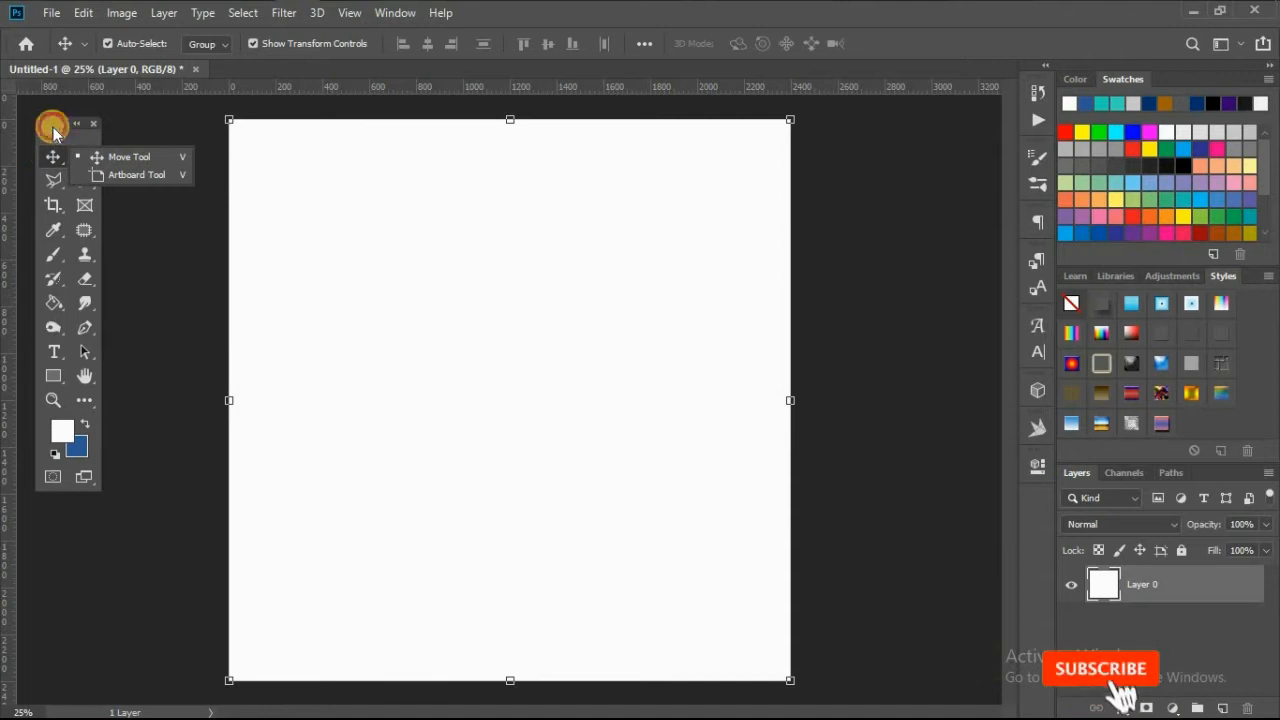
Step: Alternate repeatedly between the Artboard Tool and the Move Tool, finishing with the Move Tool active
drag(62, 127, 118, 157)
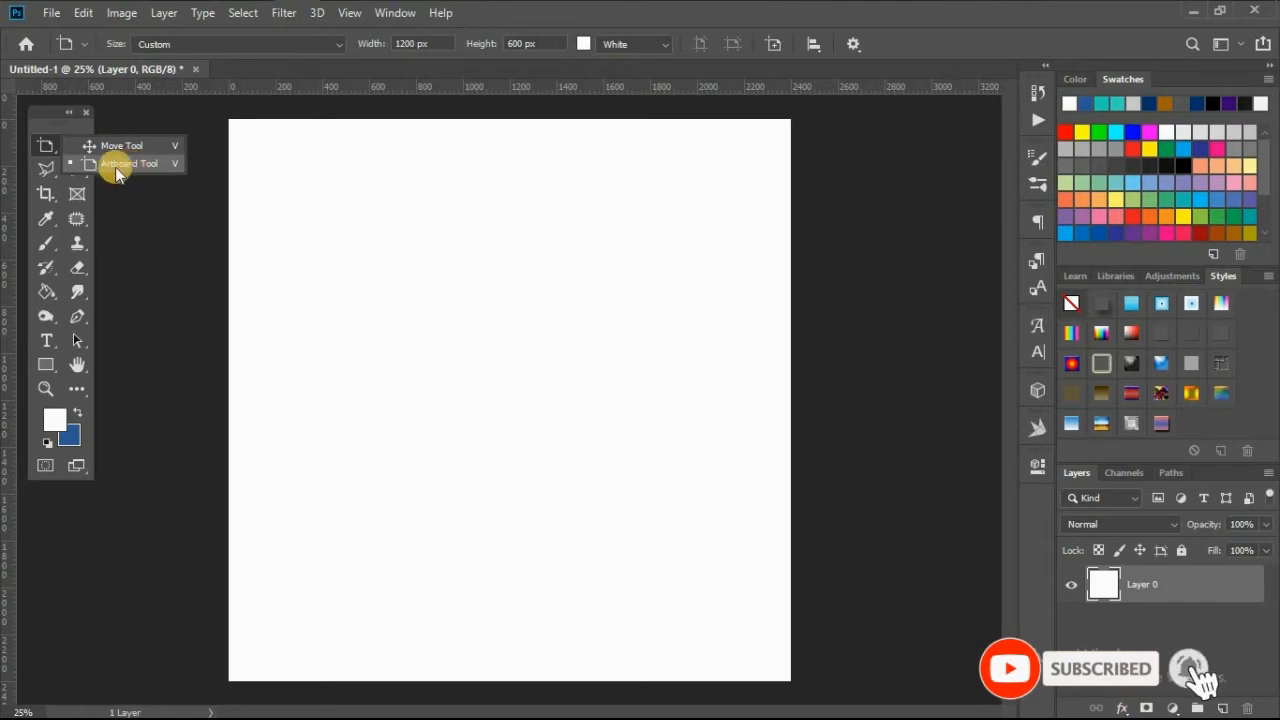
click(48, 130)
right_click(47, 146)
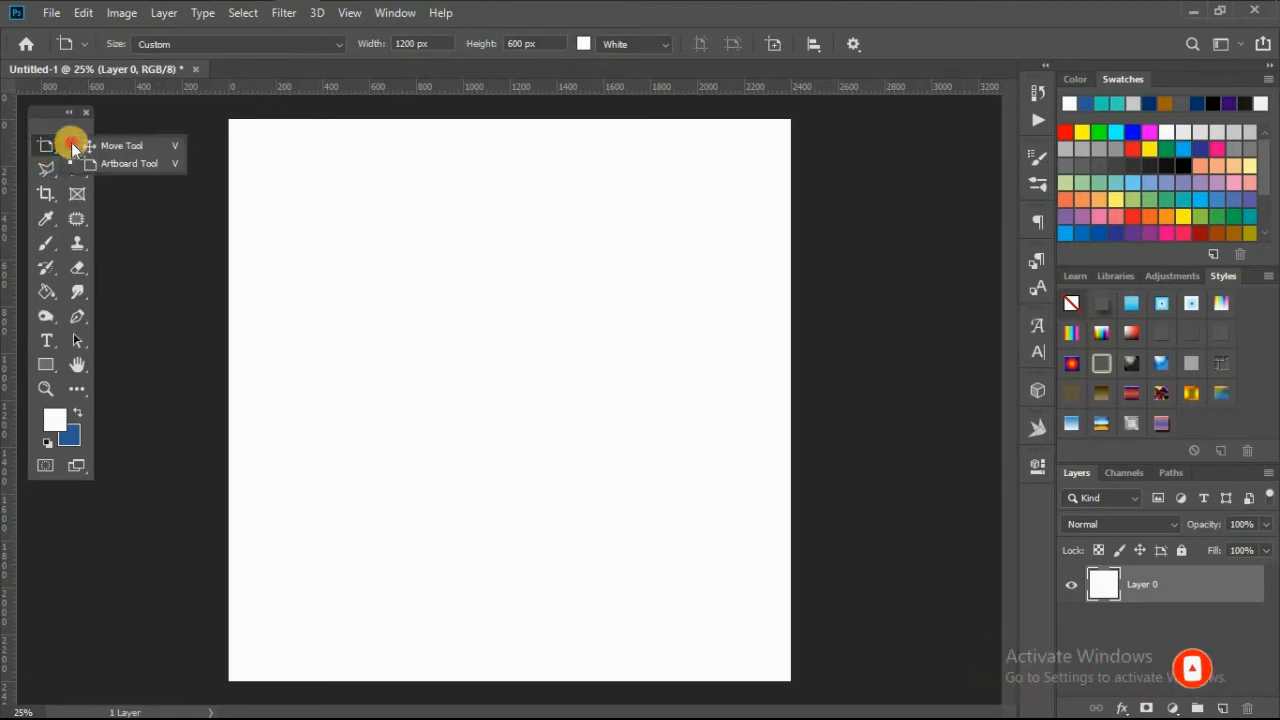
click(72, 144)
right_click(47, 146)
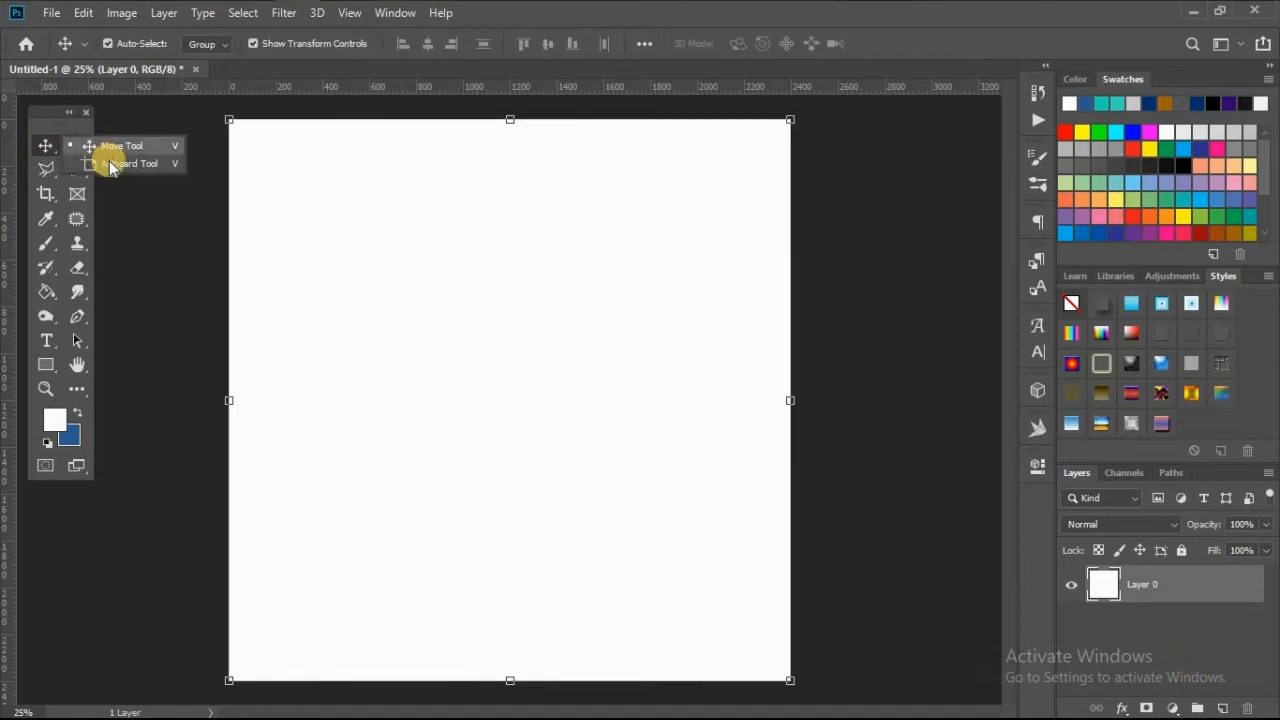
click(109, 163)
right_click(42, 148)
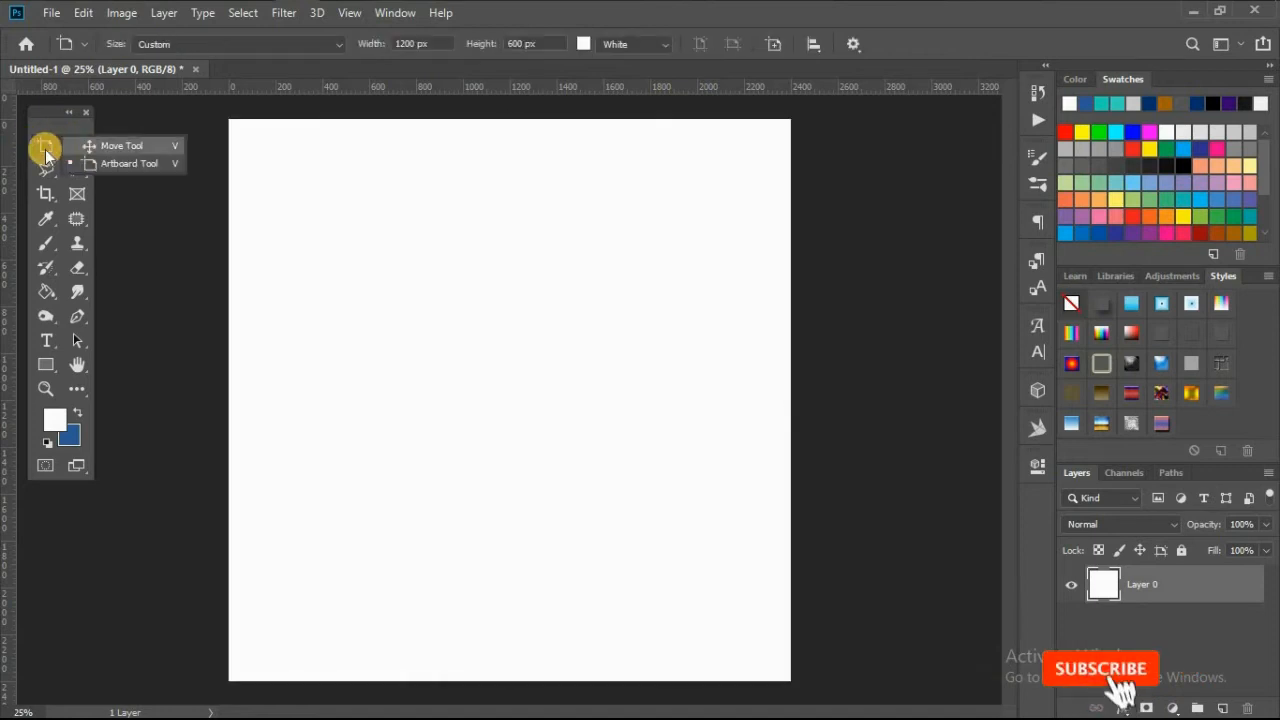
click(110, 146)
right_click(46, 146)
click(115, 163)
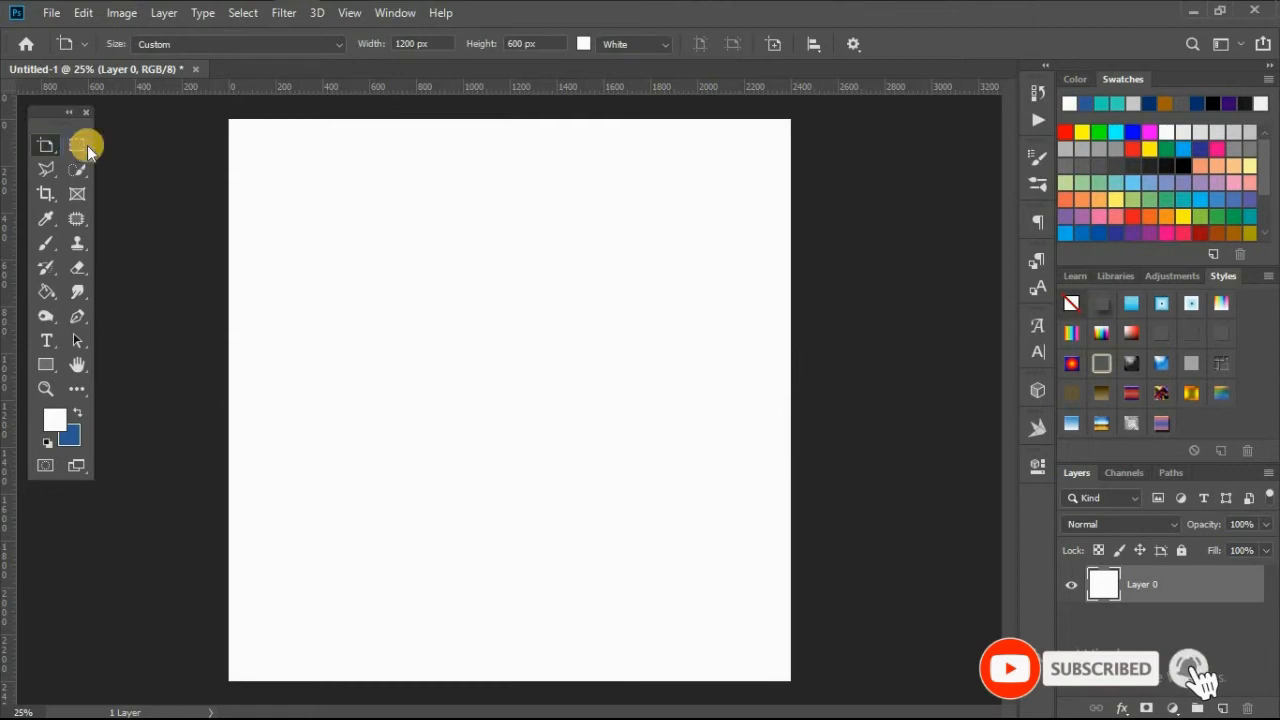
right_click(46, 146)
click(110, 144)
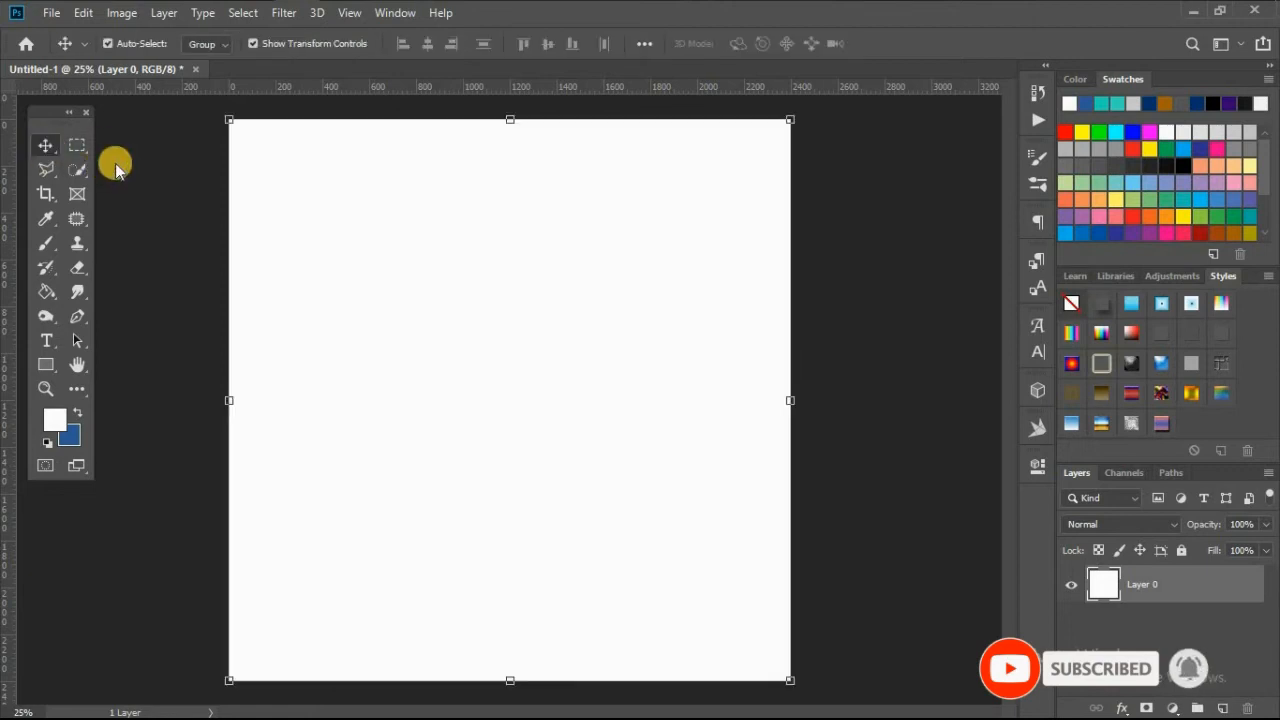
right_click(46, 146)
click(115, 163)
right_click(45, 146)
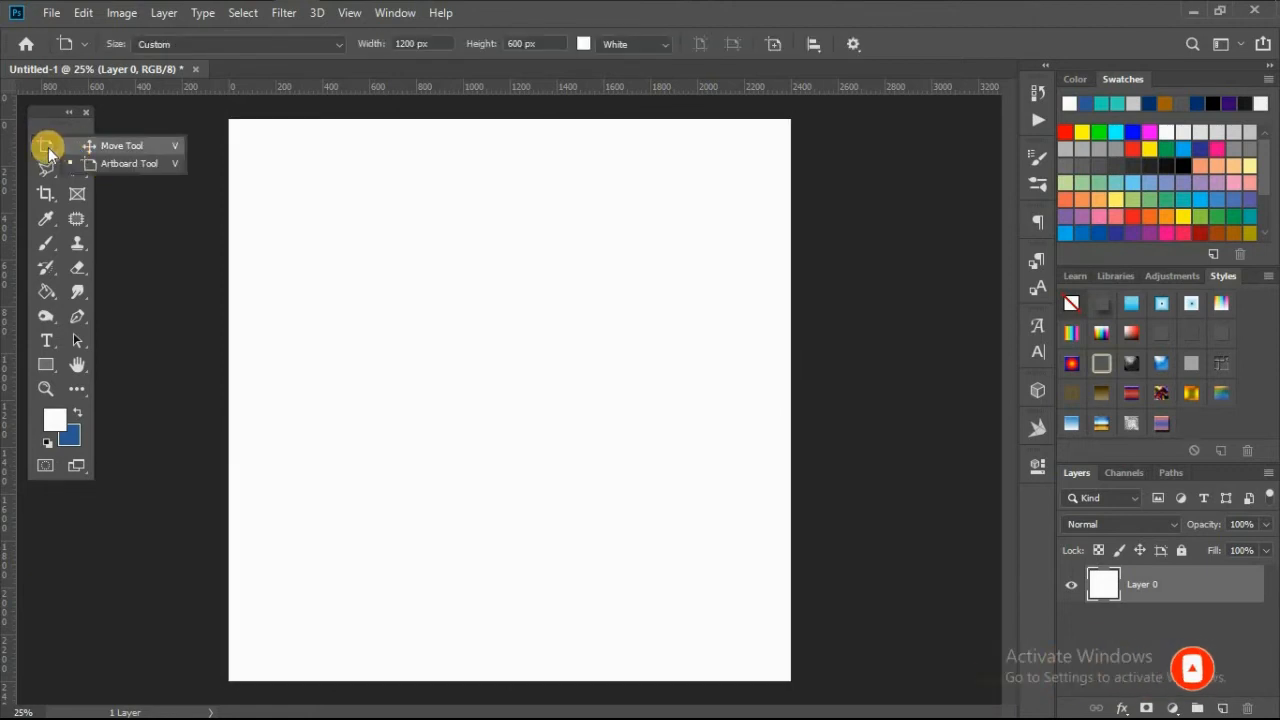
key(v)
right_click(46, 146)
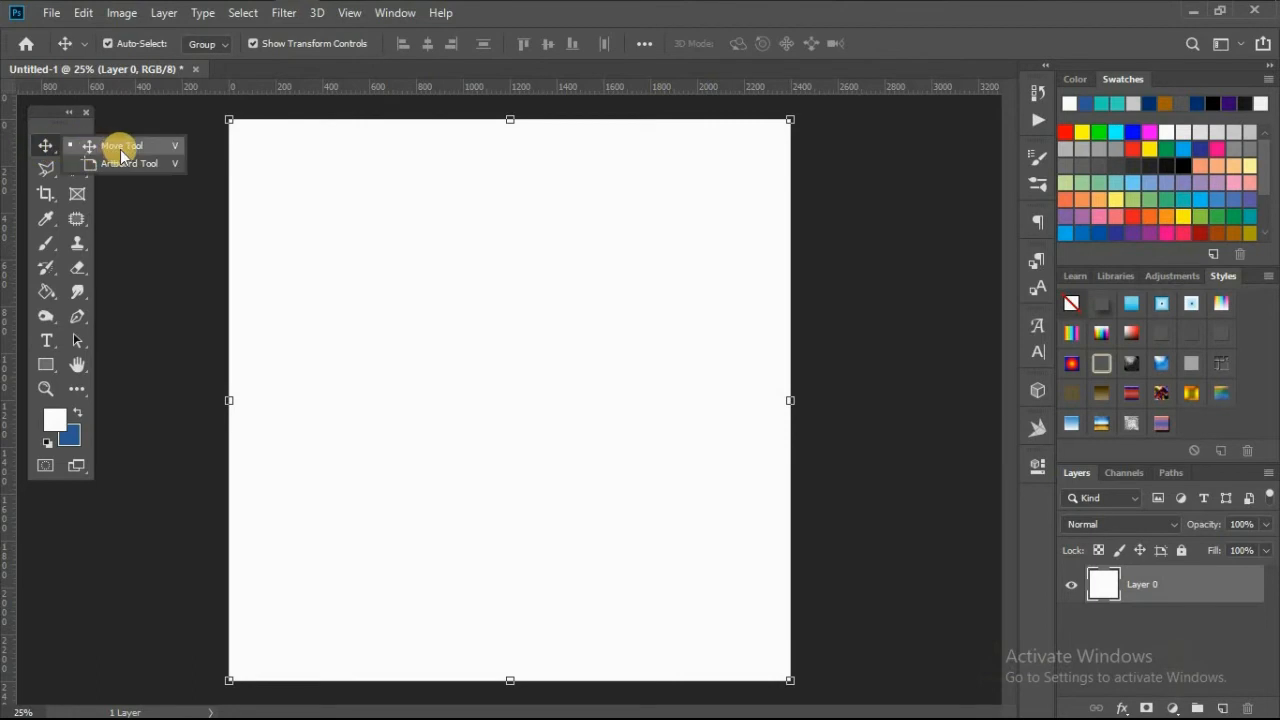
click(120, 146)
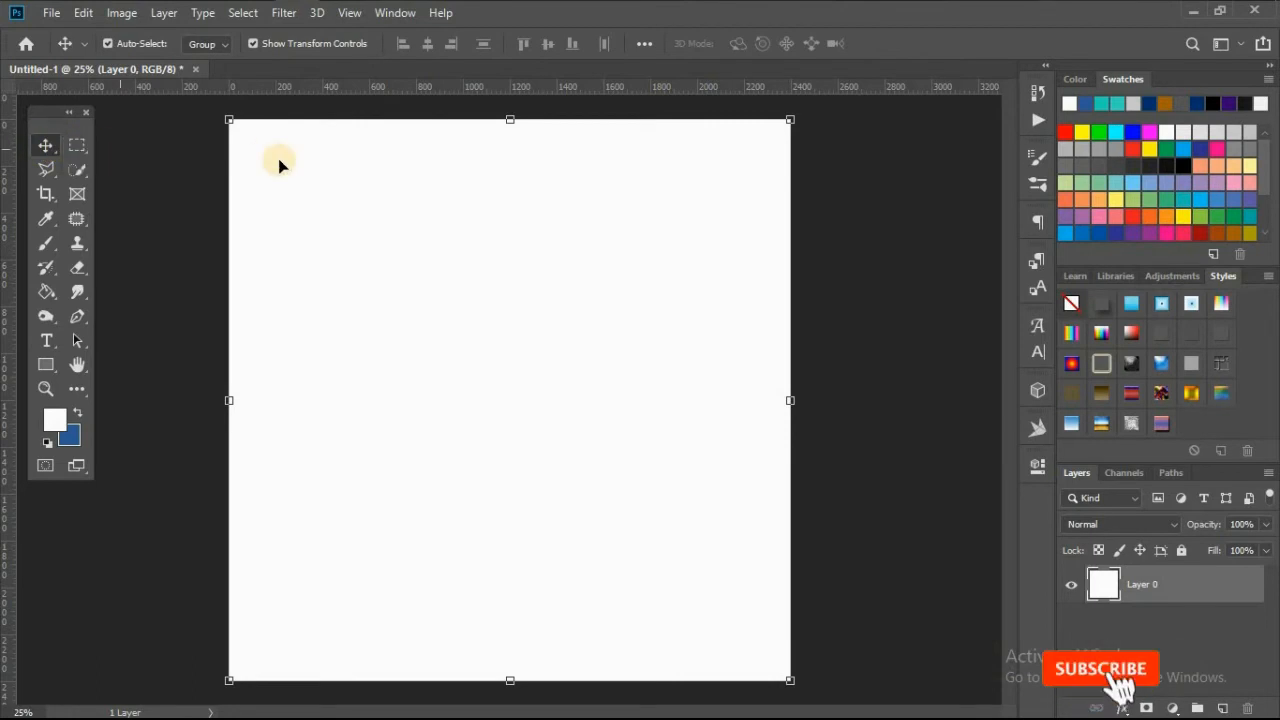
Step: Scale the white Layer 0 square to about 44% about its centre, move it around, and place it back in the canvas centre
drag(230, 119, 515, 300)
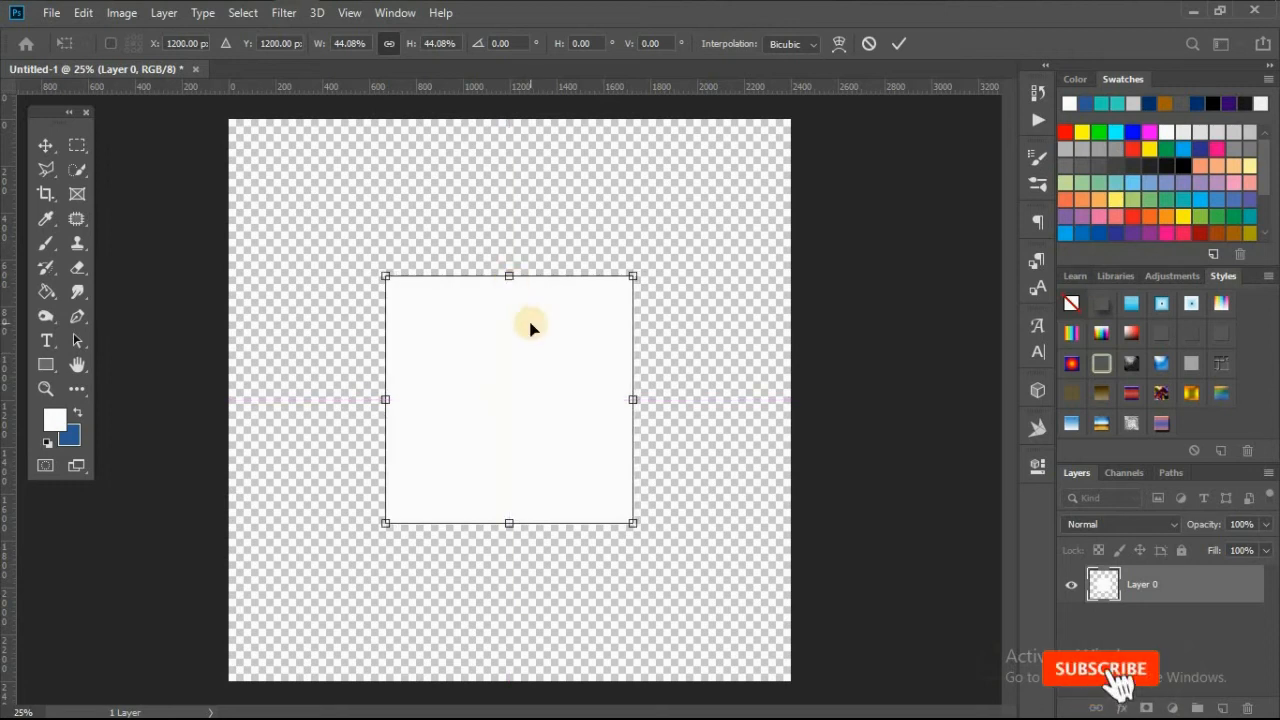
key(Return)
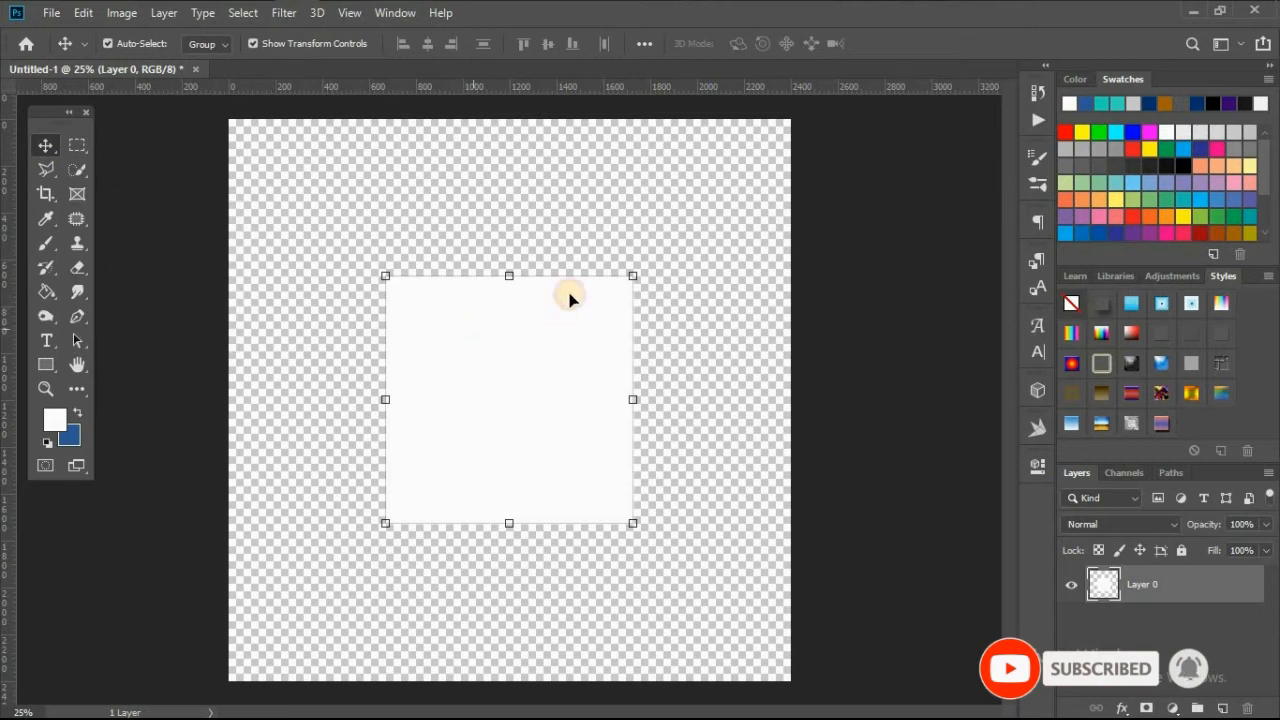
drag(568, 298, 430, 352)
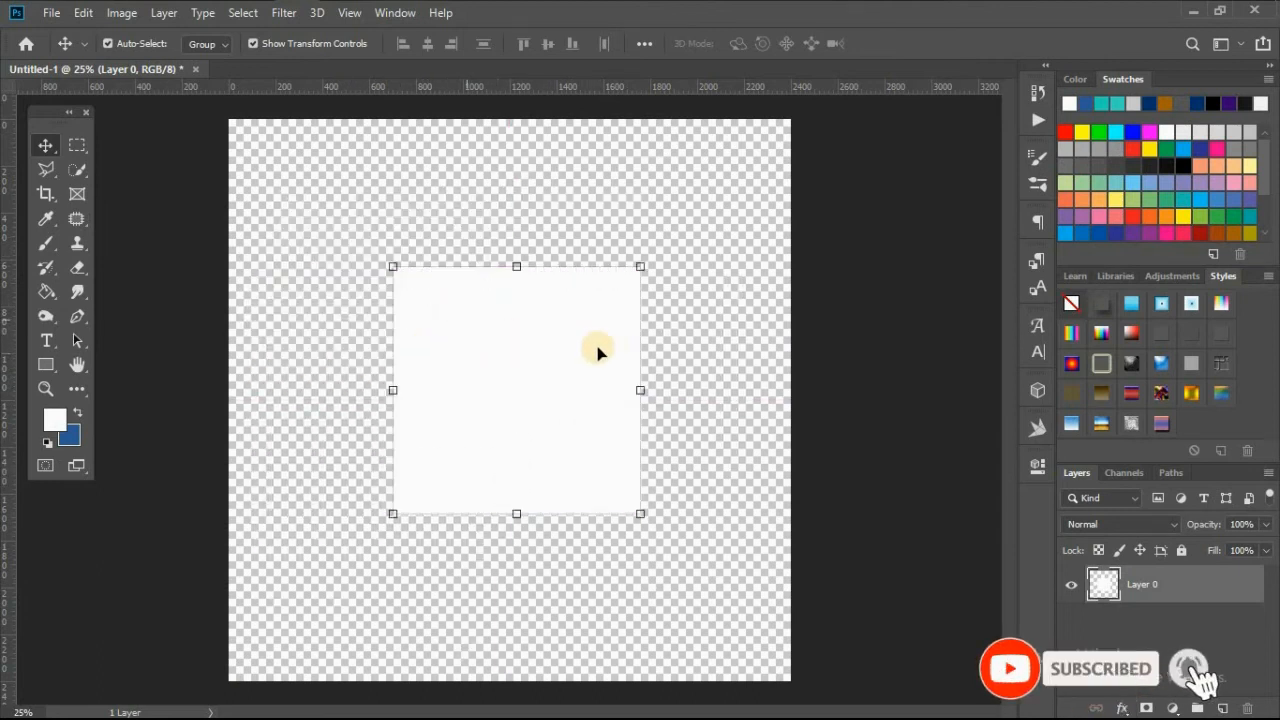
click(70, 220)
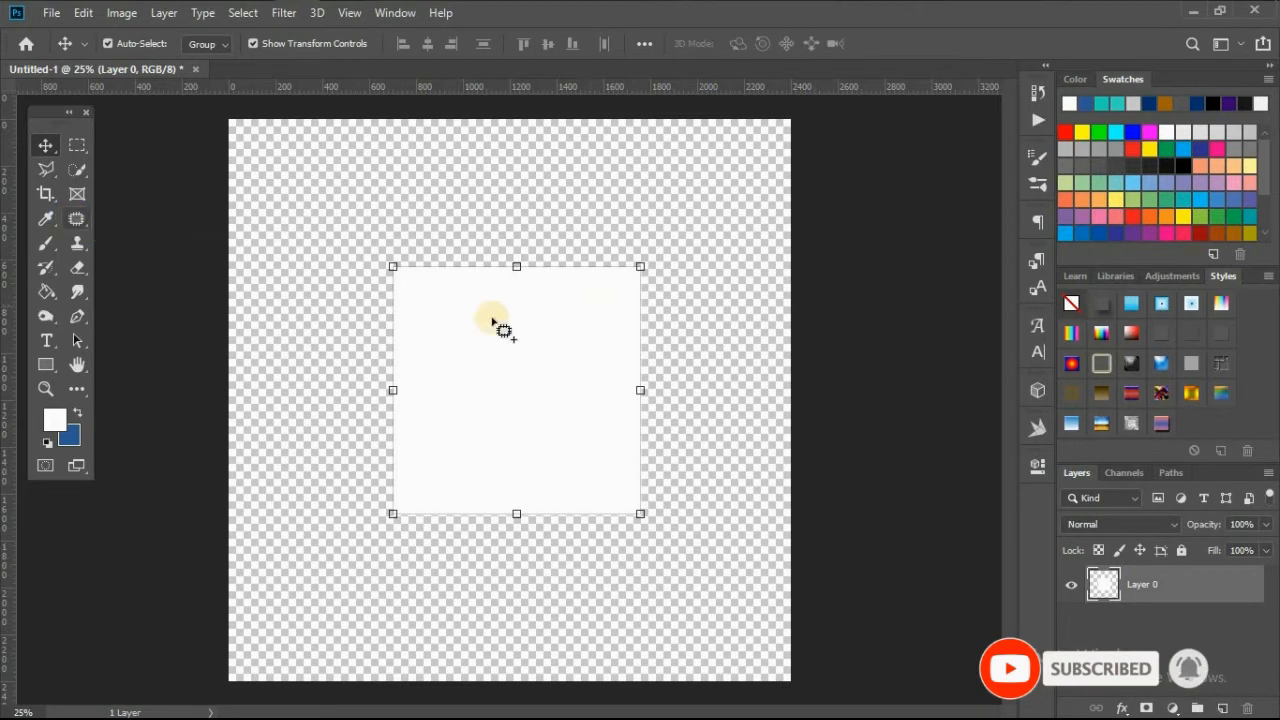
click(44, 149)
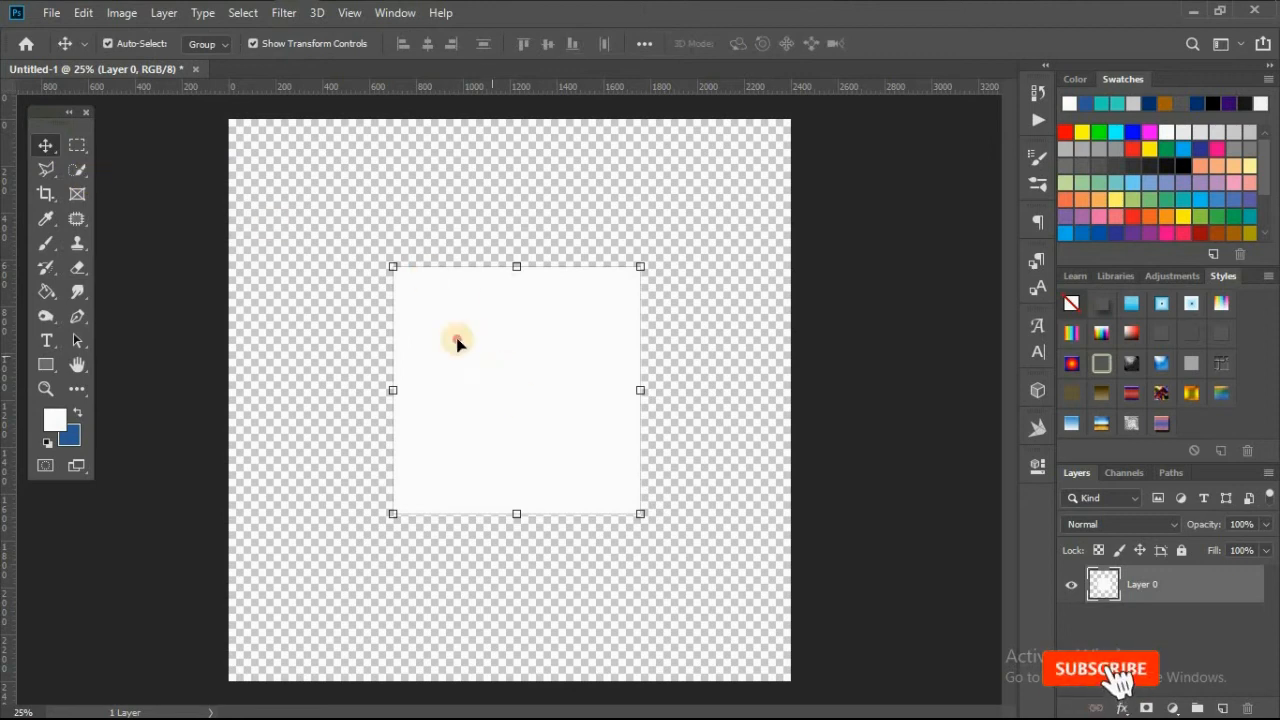
drag(457, 340, 550, 334)
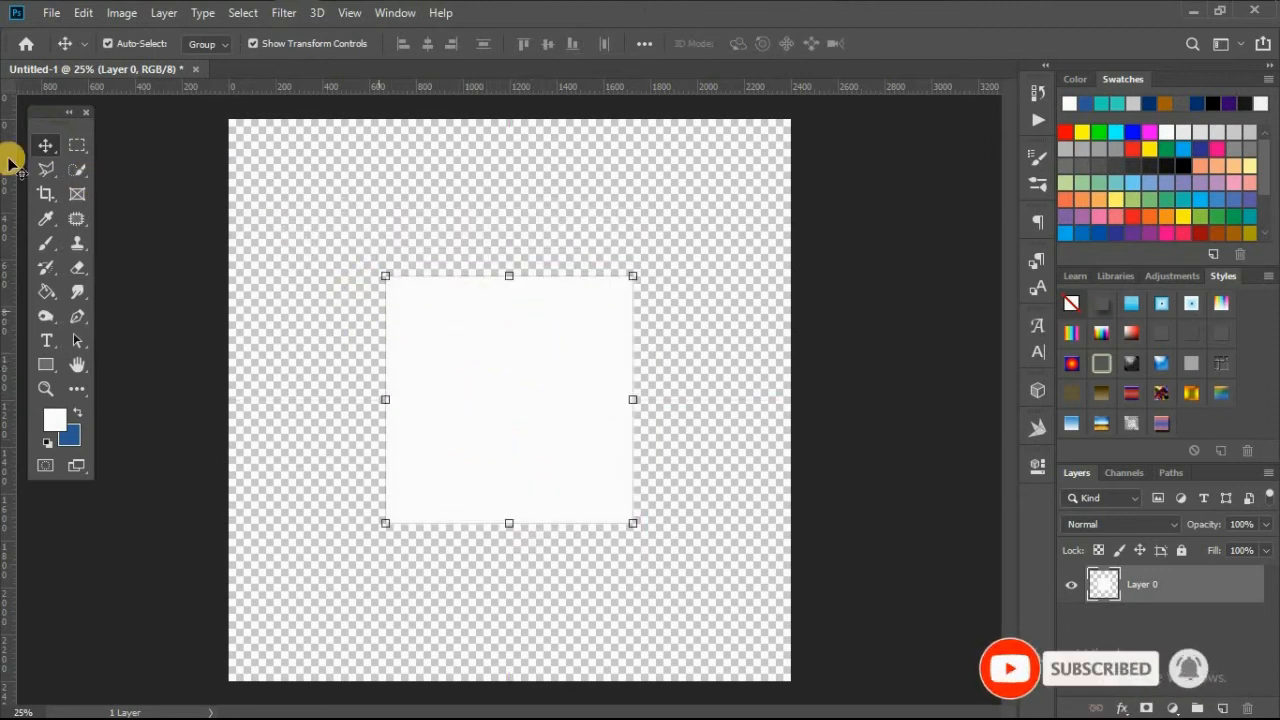
Step: Draw a new artboard of about 1140 × 2400 px beside the existing canvas with the Artboard Tool
click(46, 147)
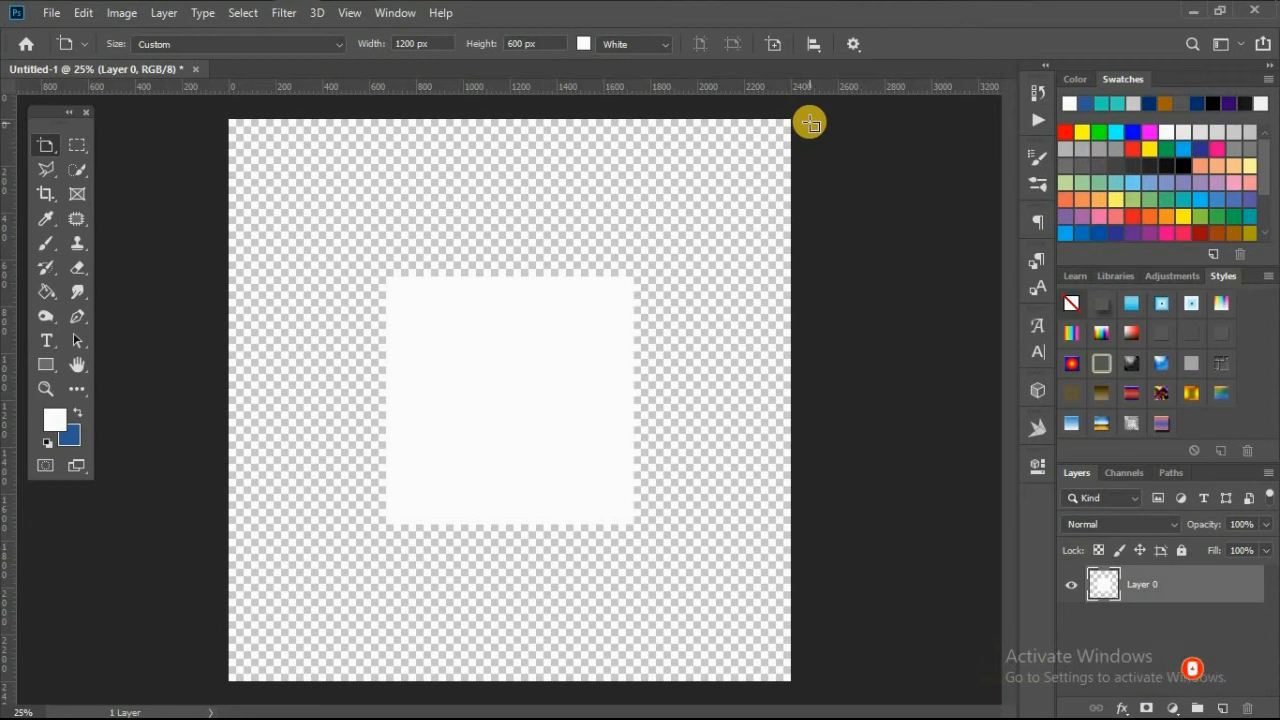
drag(809, 119, 1077, 681)
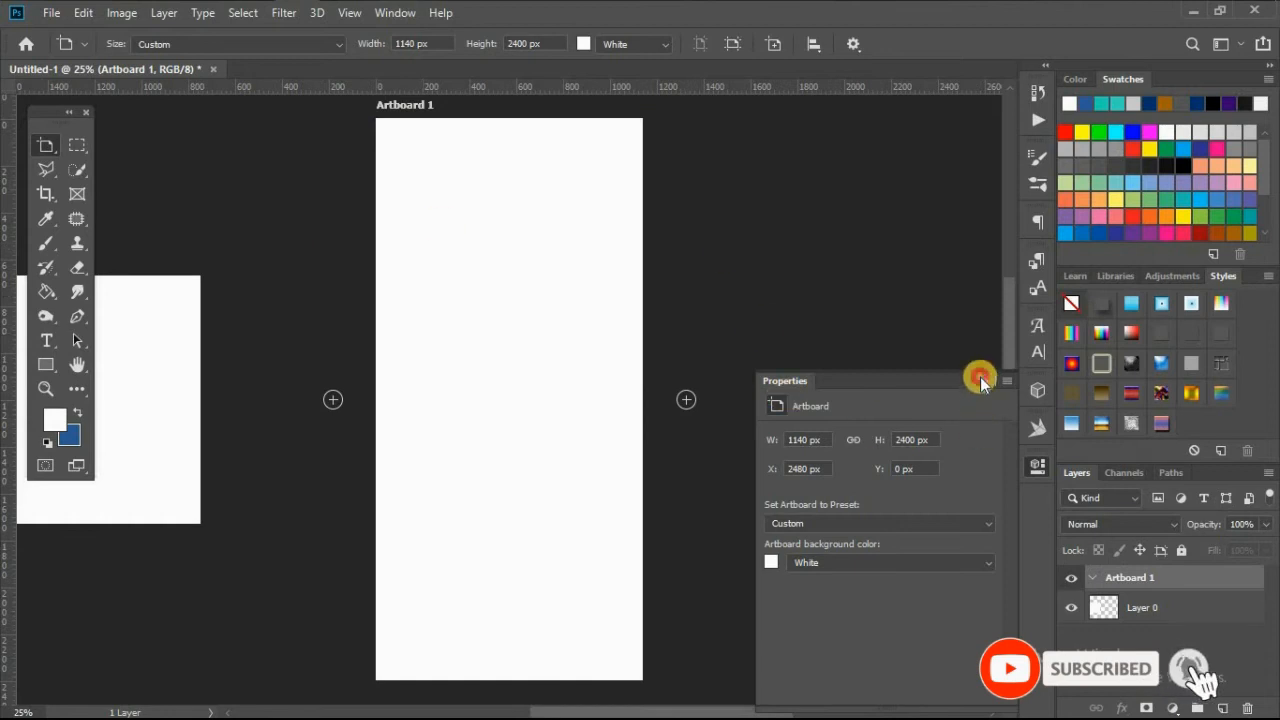
click(980, 380)
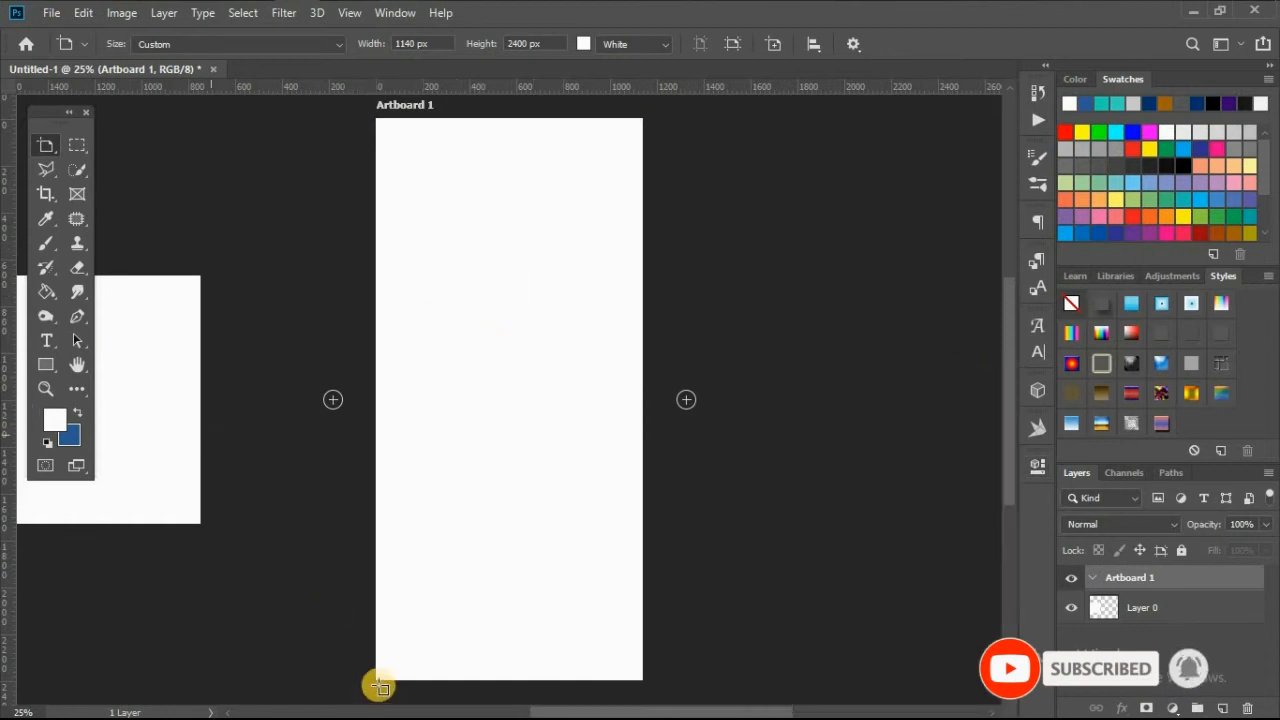
Step: Add two more artboards of the same size in a row to the right of Artboard 1
drag(553, 710, 505, 710)
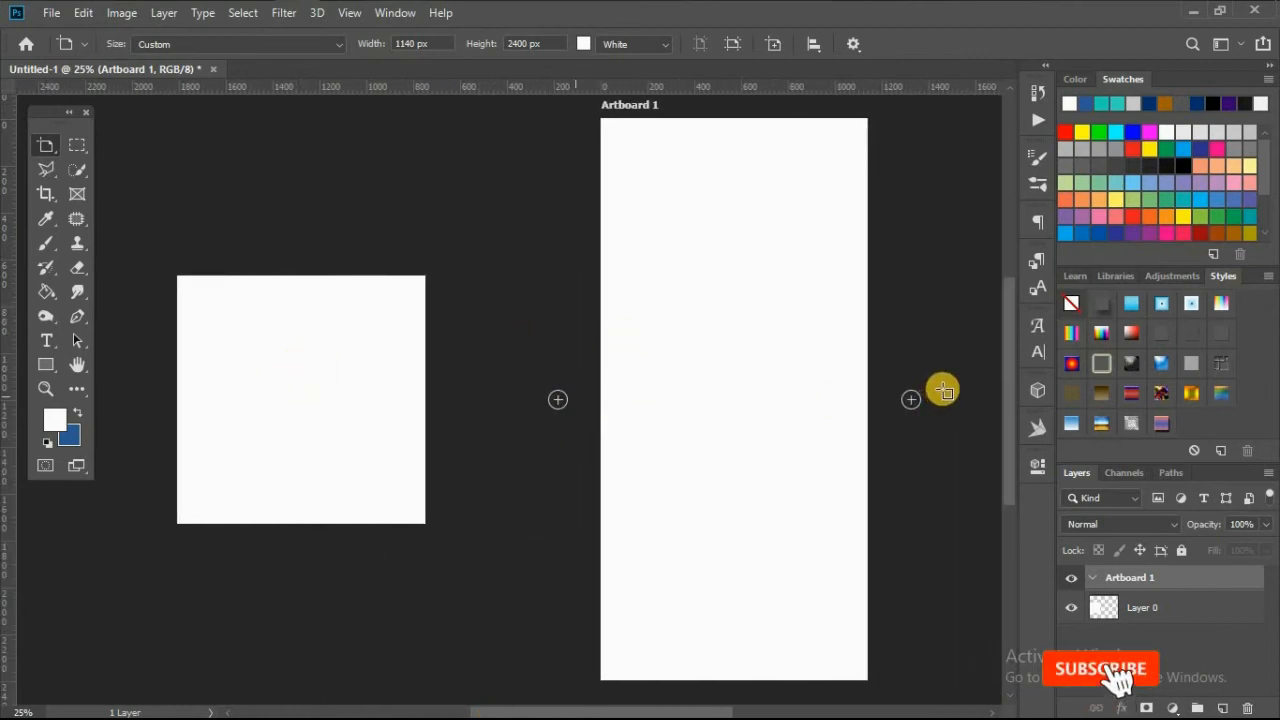
click(910, 399)
click(905, 397)
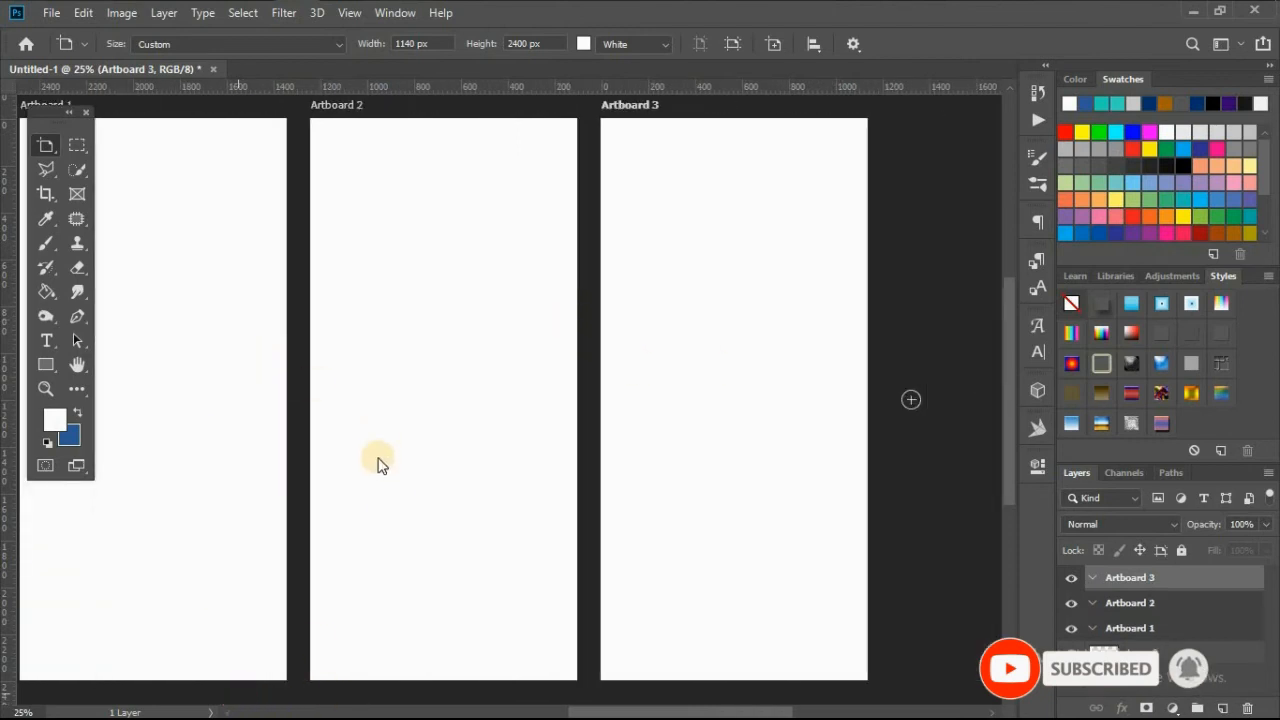
drag(651, 712, 514, 708)
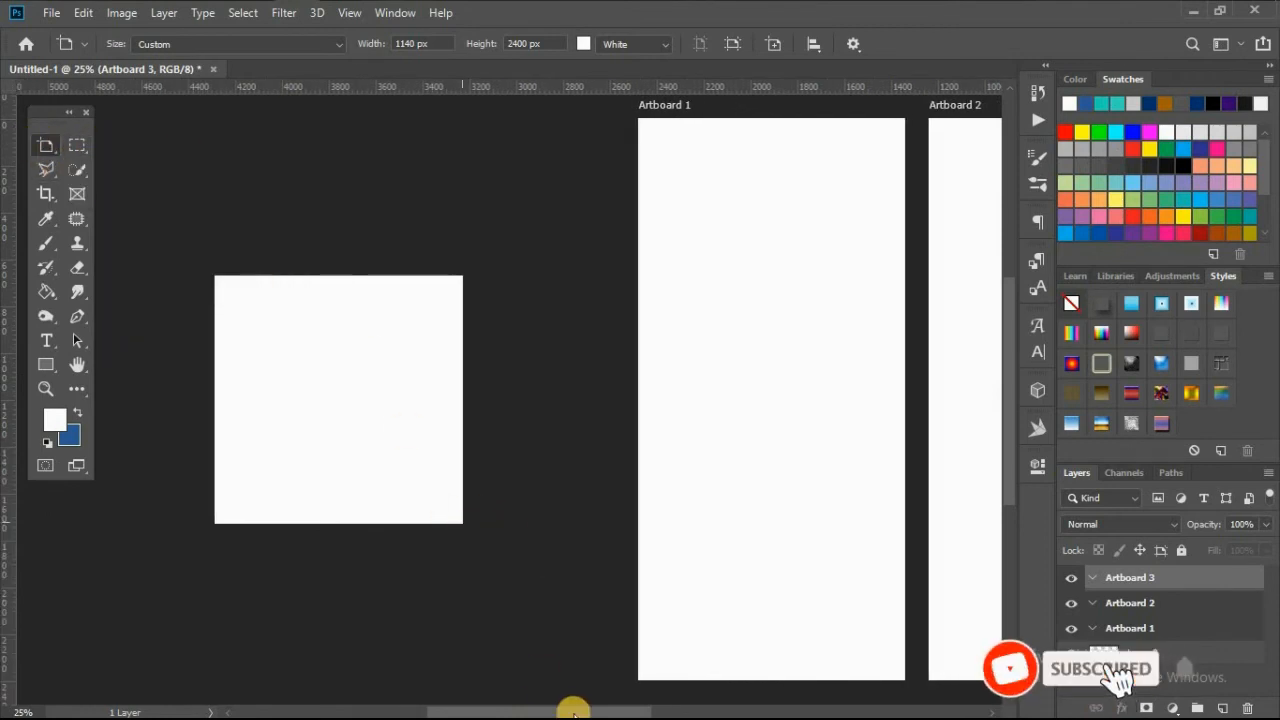
drag(613, 712, 682, 712)
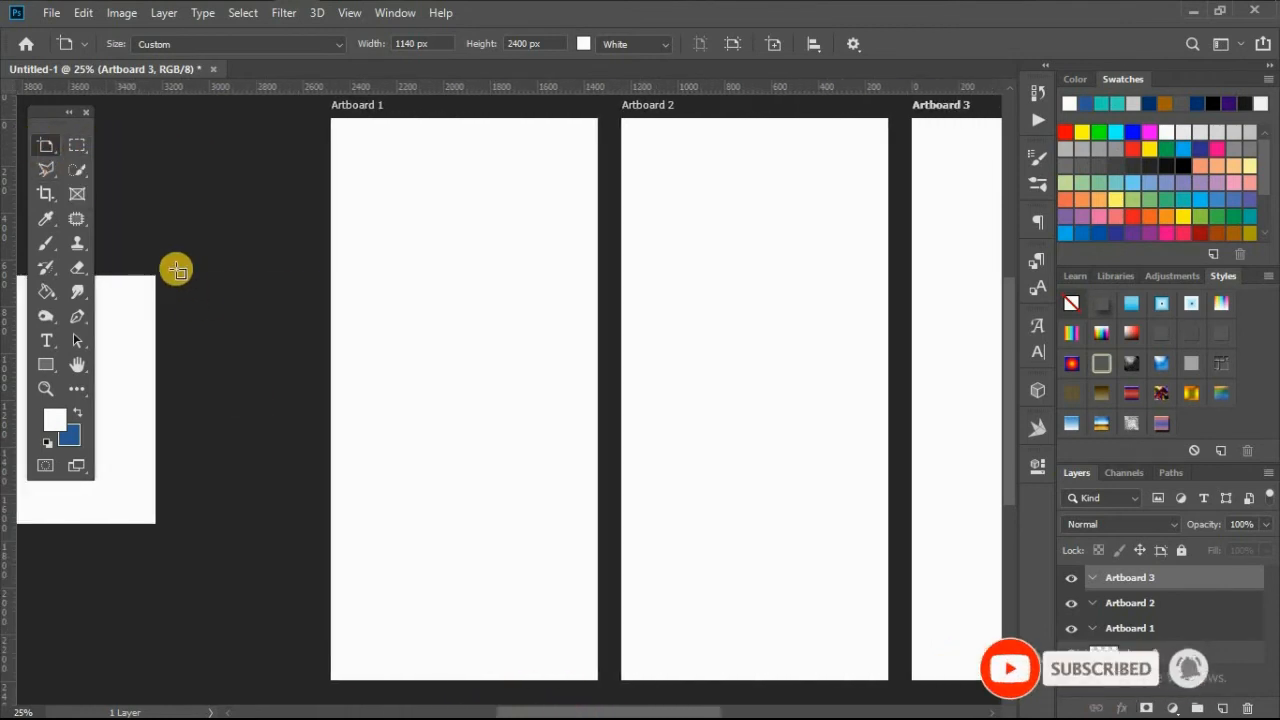
Step: Replace the Artboard Tool with the Move Tool, toggling between the two and ending on the Move Tool
right_click(52, 147)
click(114, 146)
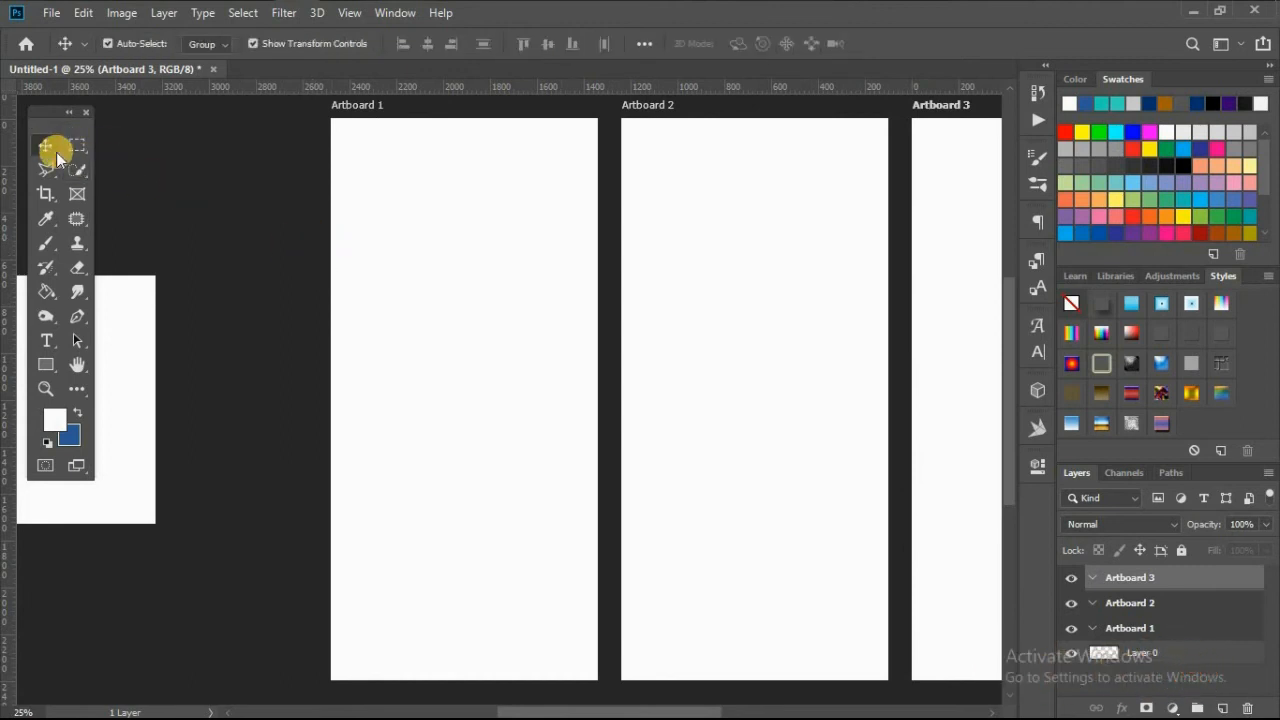
right_click(56, 154)
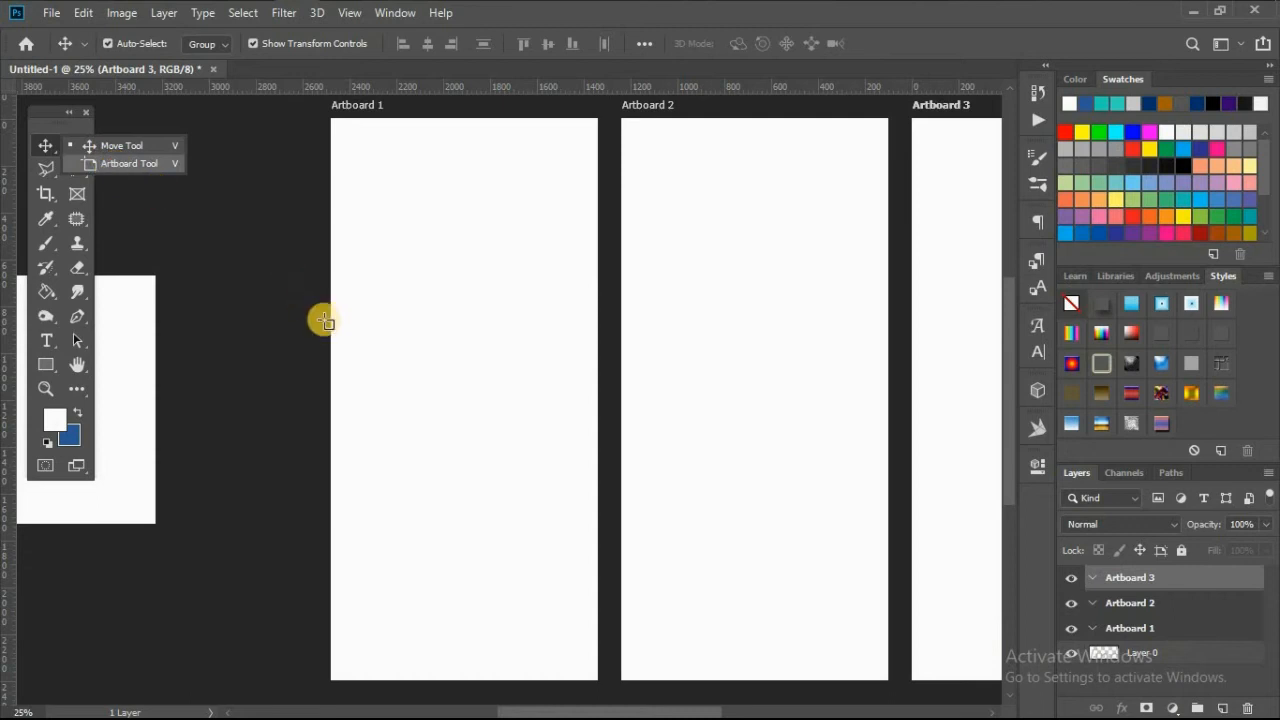
right_click(43, 136)
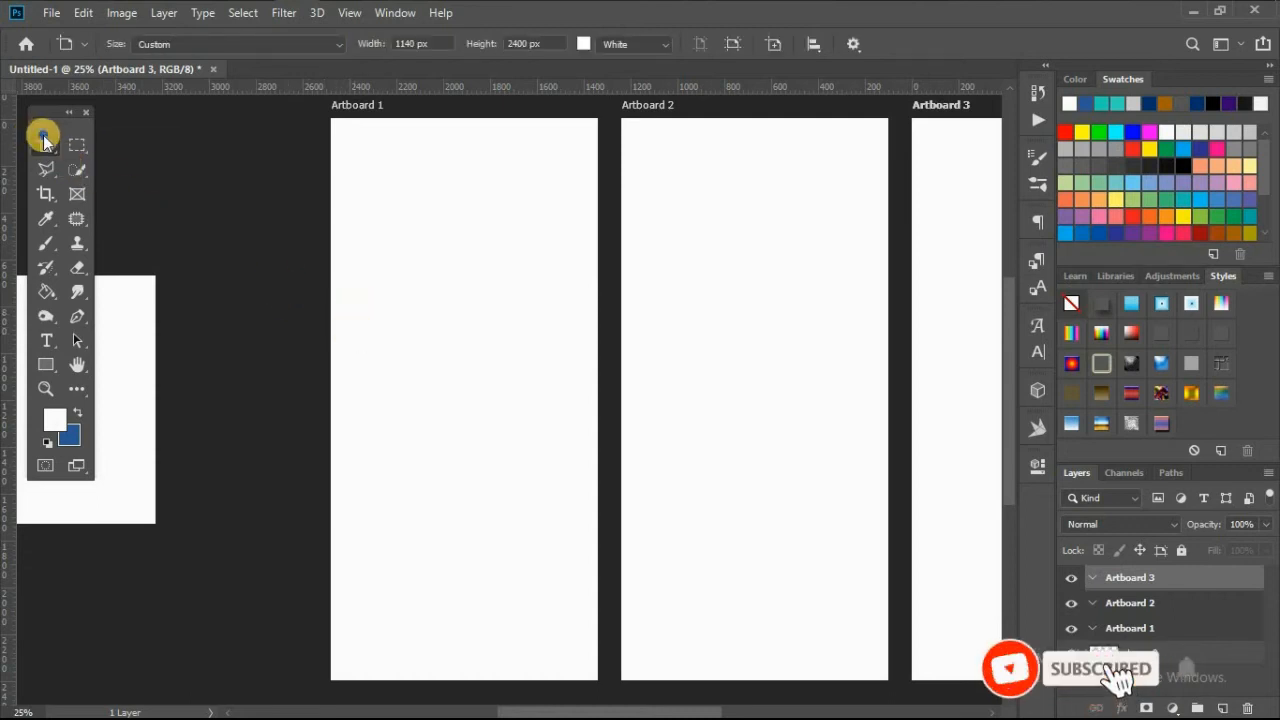
click(105, 142)
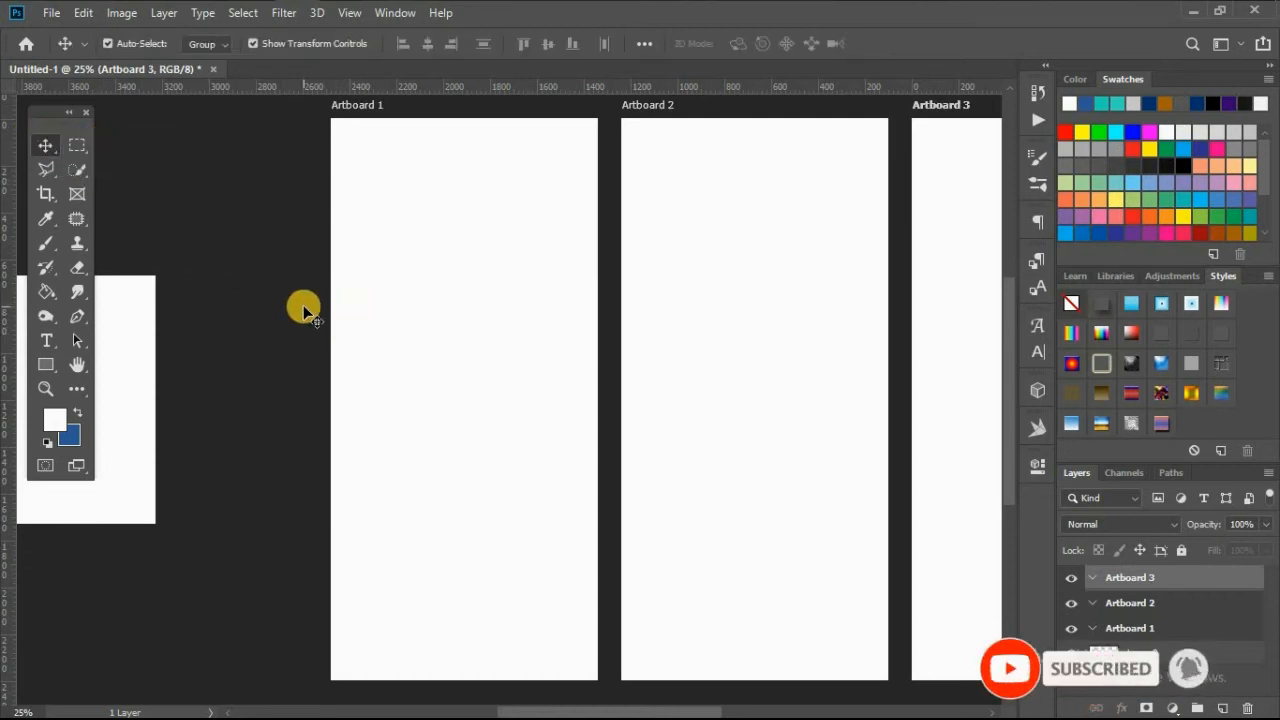
key(shift+v)
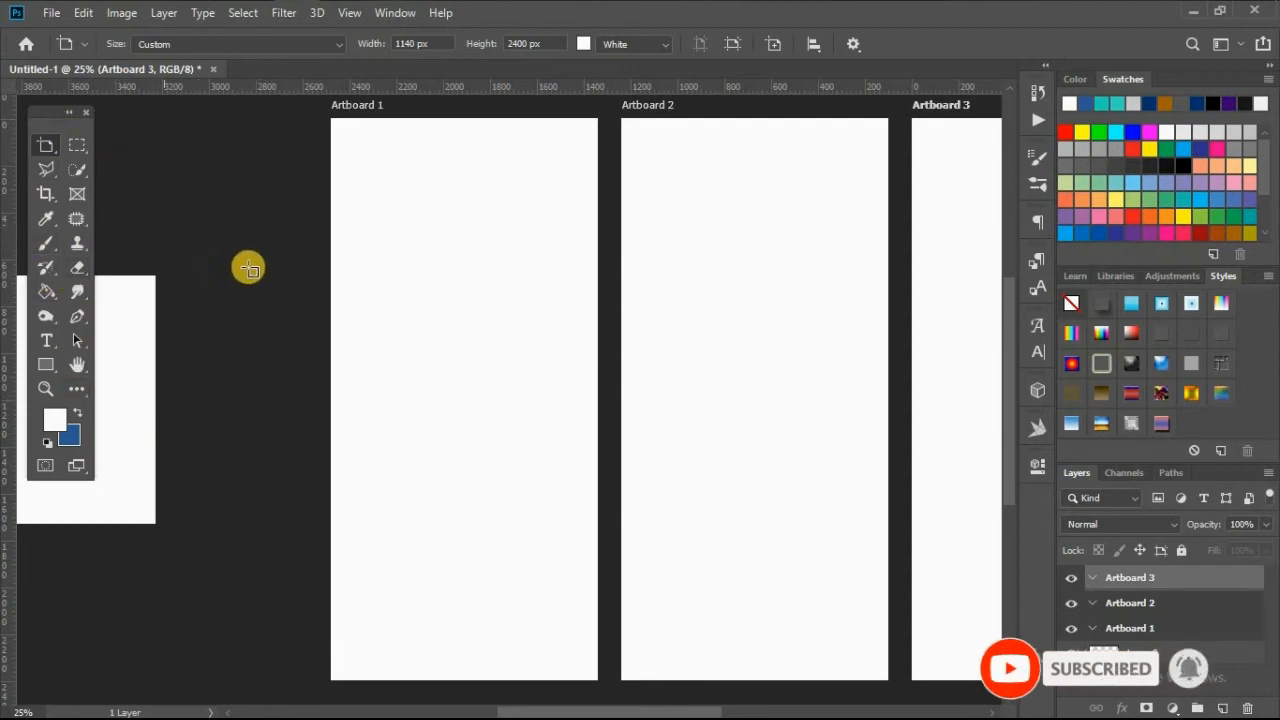
drag(45, 143, 120, 148)
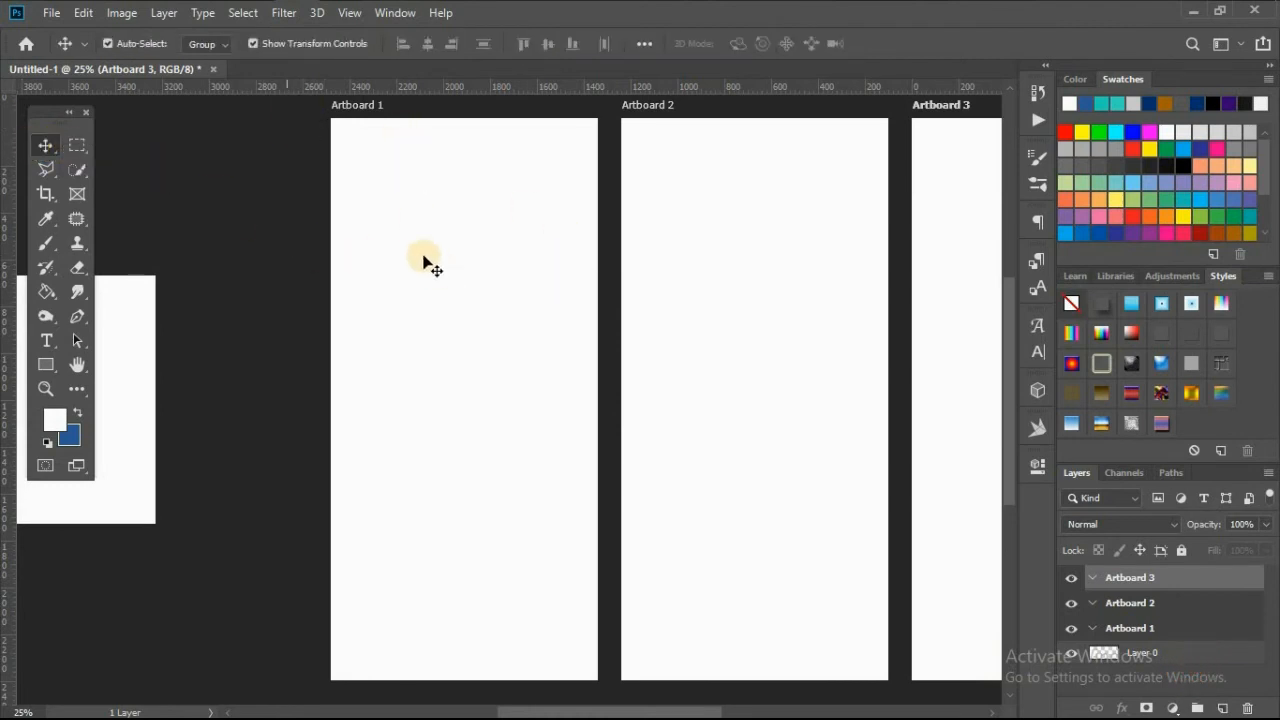
Step: Move the white Layer 0 square into Artboard 1, scale it to about 56%, and position it in the artboard's upper half
drag(514, 298, 322, 348)
click(128, 338)
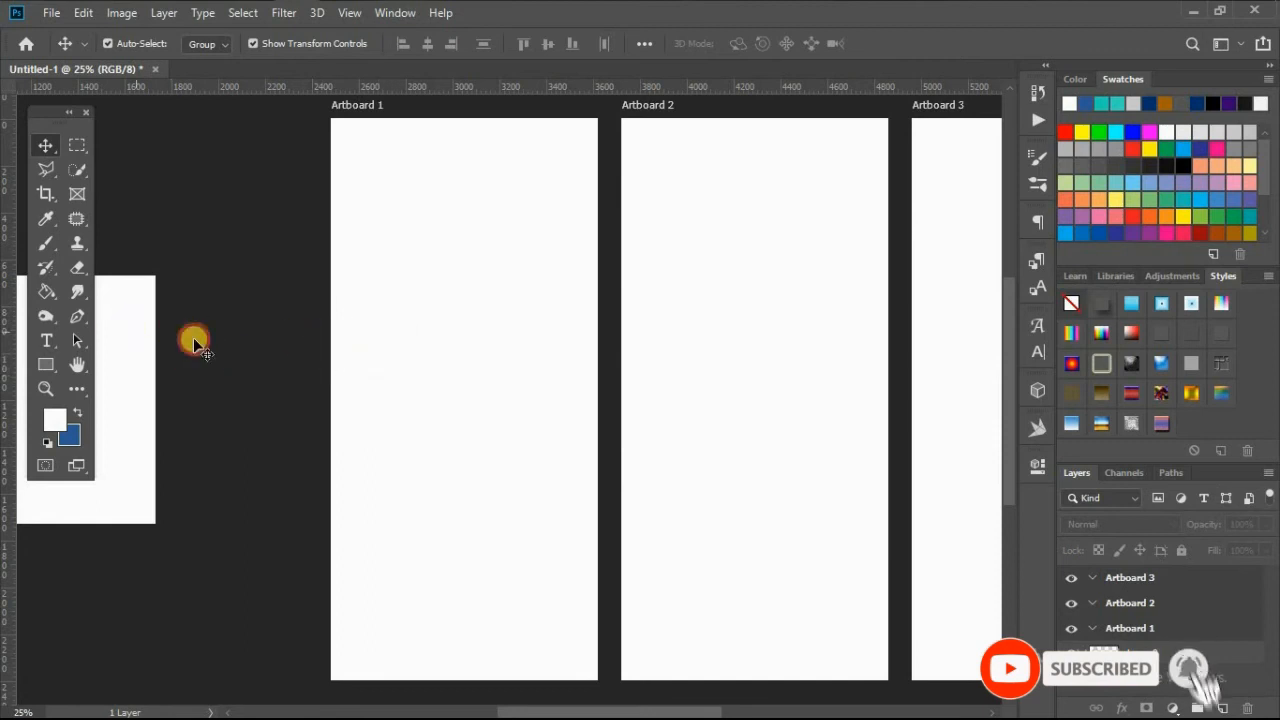
drag(193, 344, 456, 349)
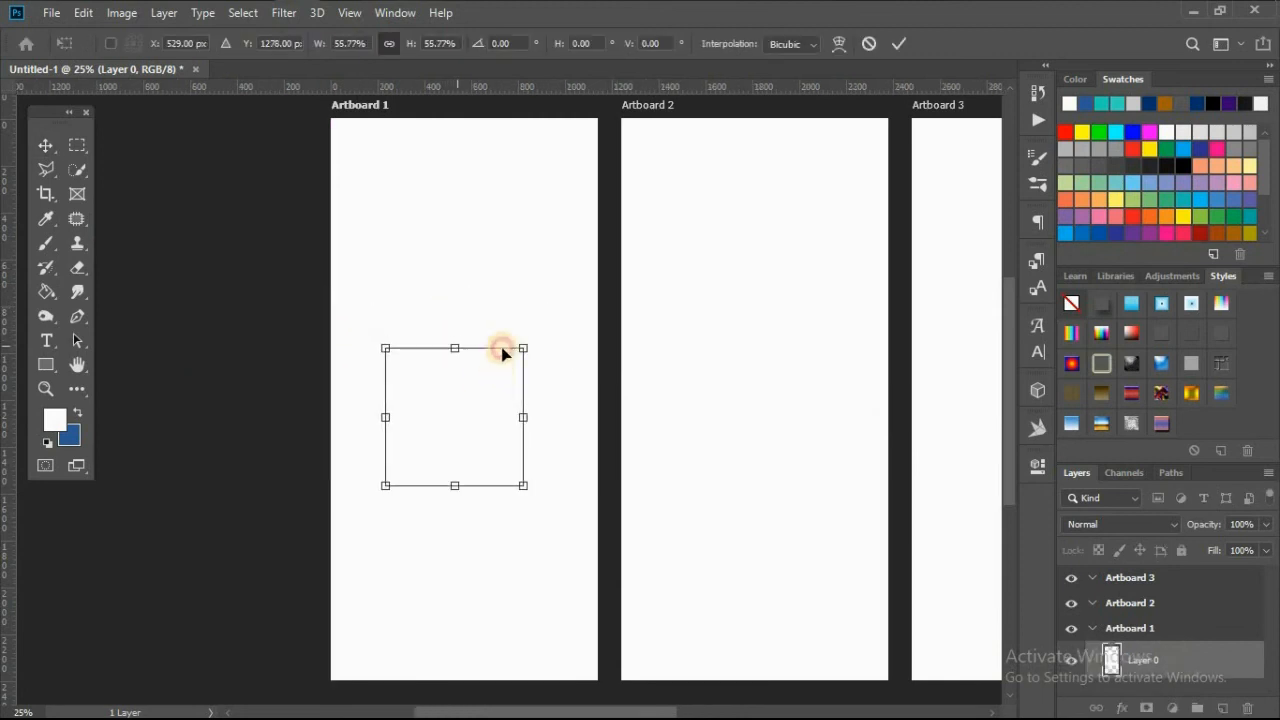
drag(473, 423, 458, 350)
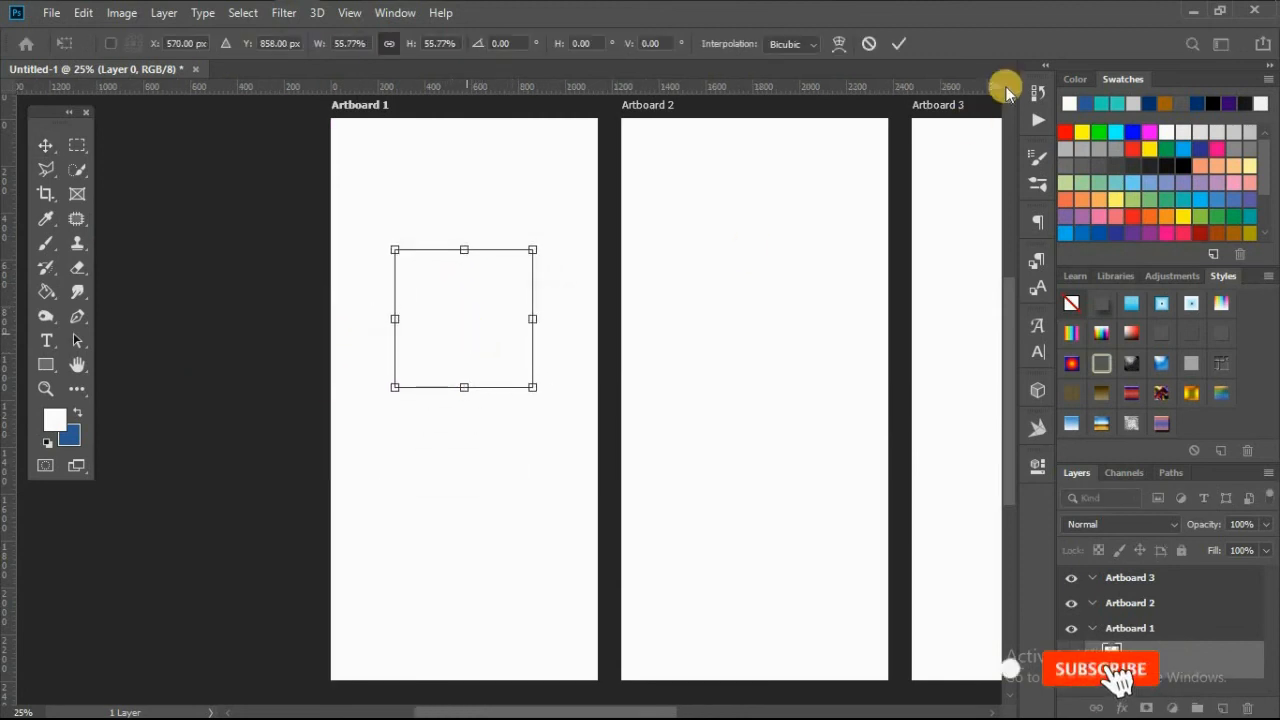
key(Return)
Step: Move the square slightly lower in Artboard 1 and enlarge it with Free Transform
drag(486, 291, 474, 343)
key(ctrl+t)
key(Return)
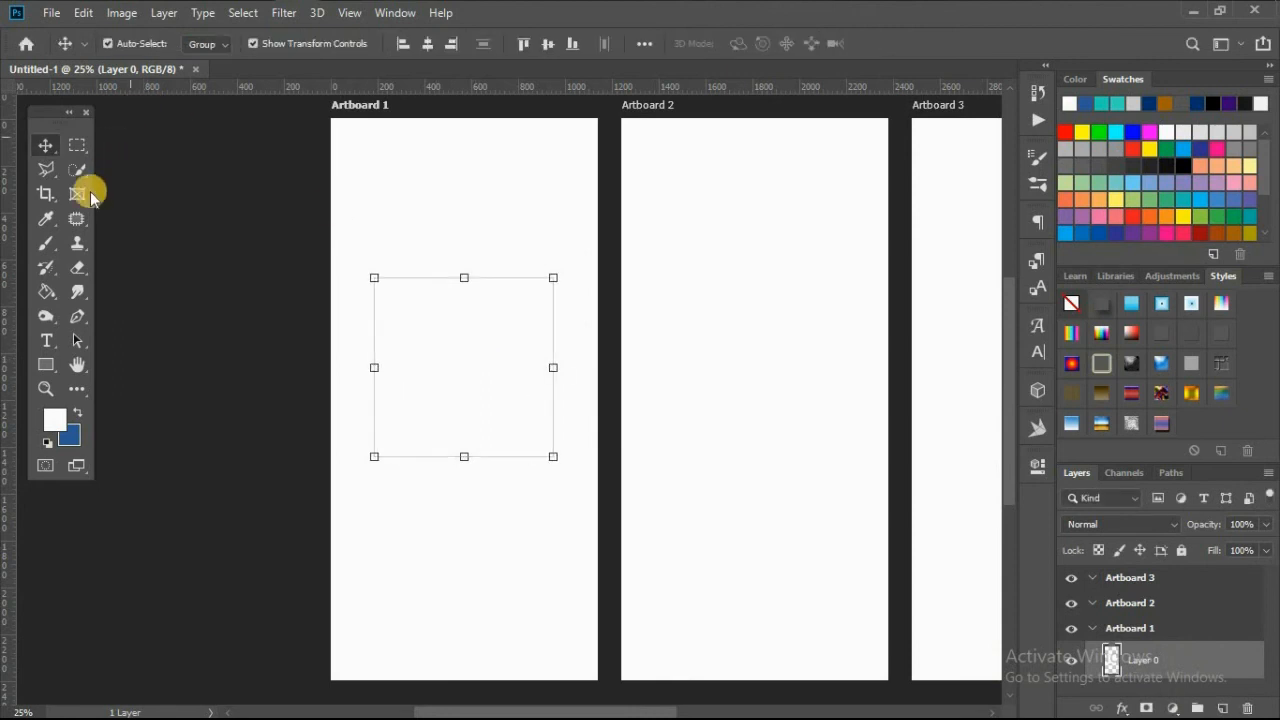
Step: Switch to the Artboard Tool and back to the Move Tool, selecting Artboard 1
drag(48, 146, 95, 164)
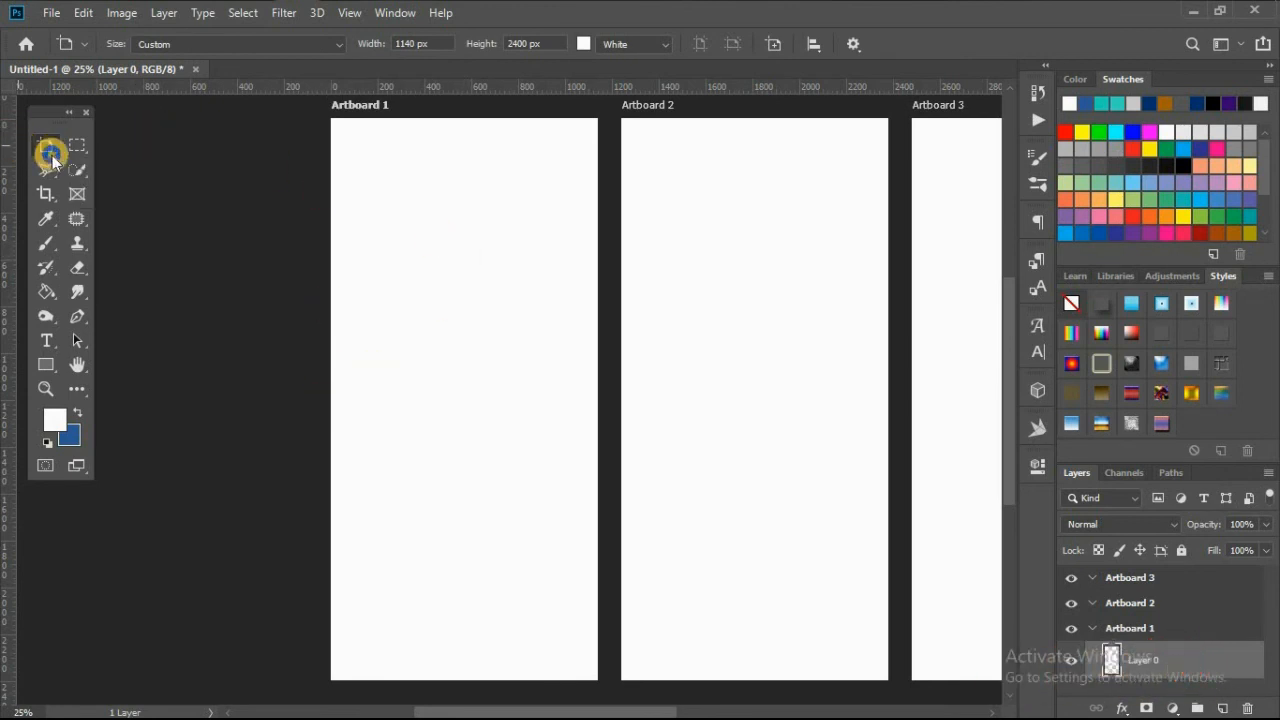
drag(50, 152, 125, 145)
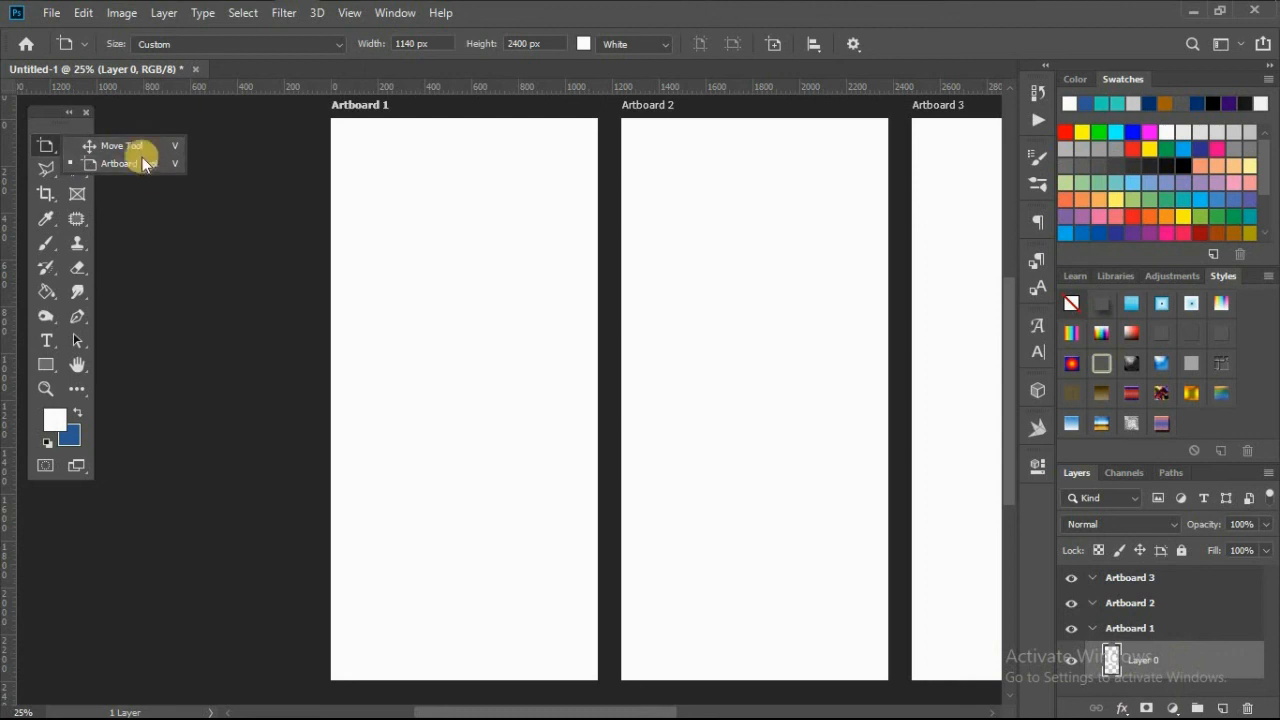
click(405, 282)
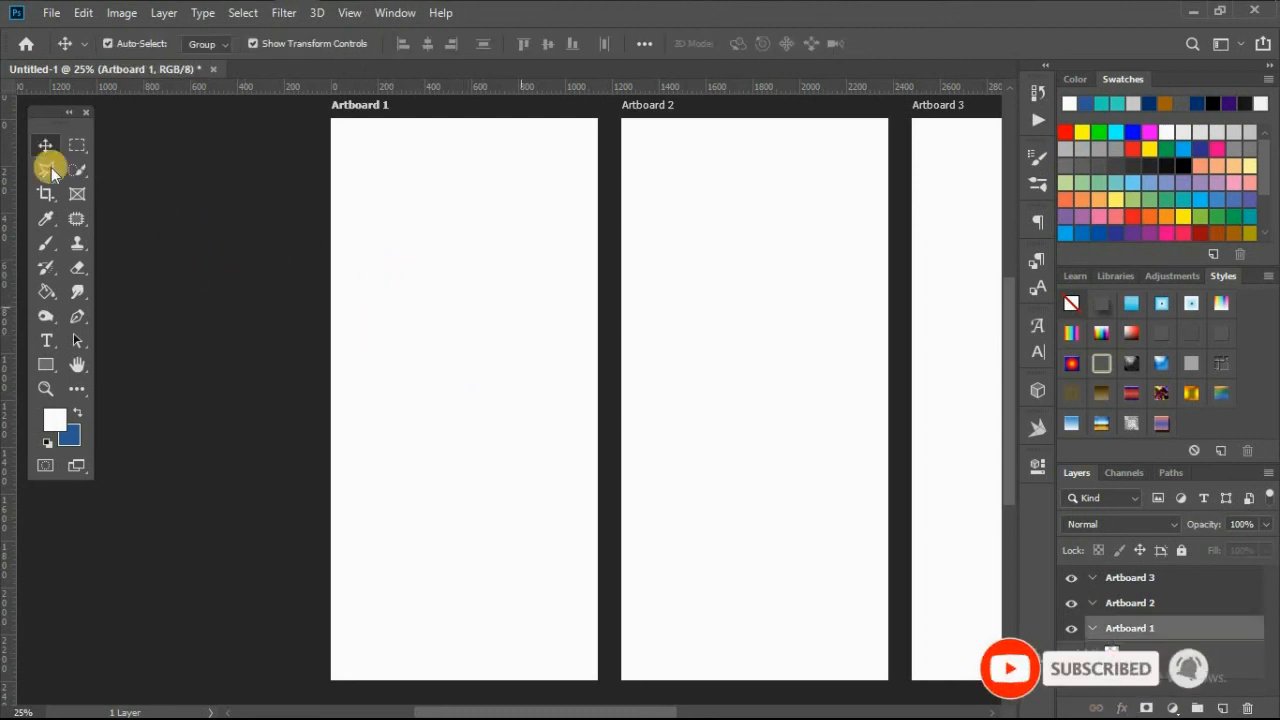
click(114, 145)
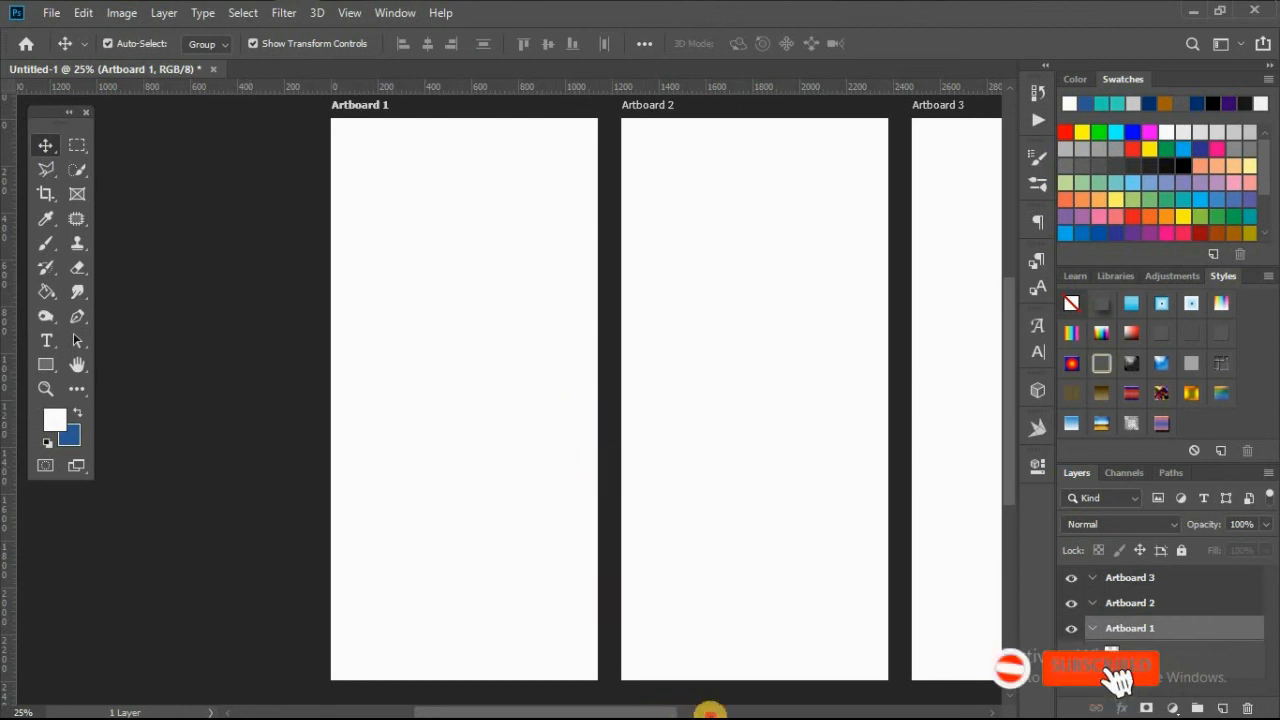
Step: Move the white Layer 0 square from Artboard 1 into the middle of Artboard 2
click(709, 710)
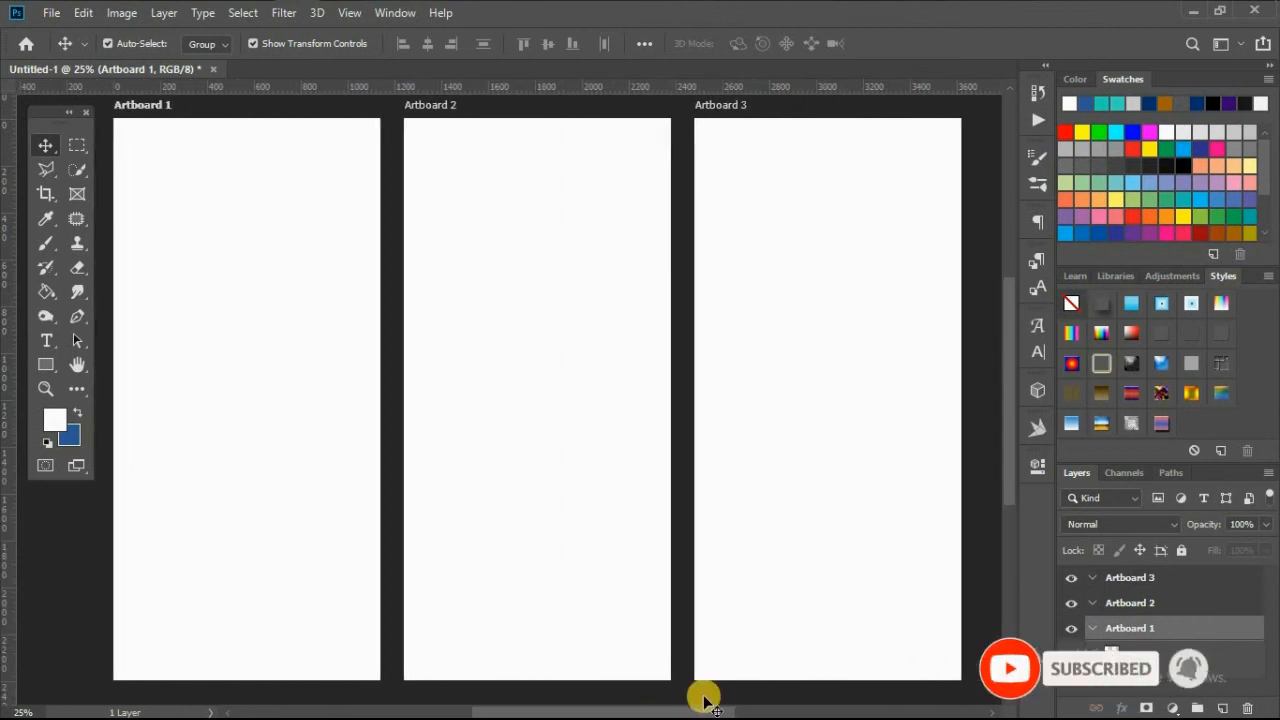
click(253, 341)
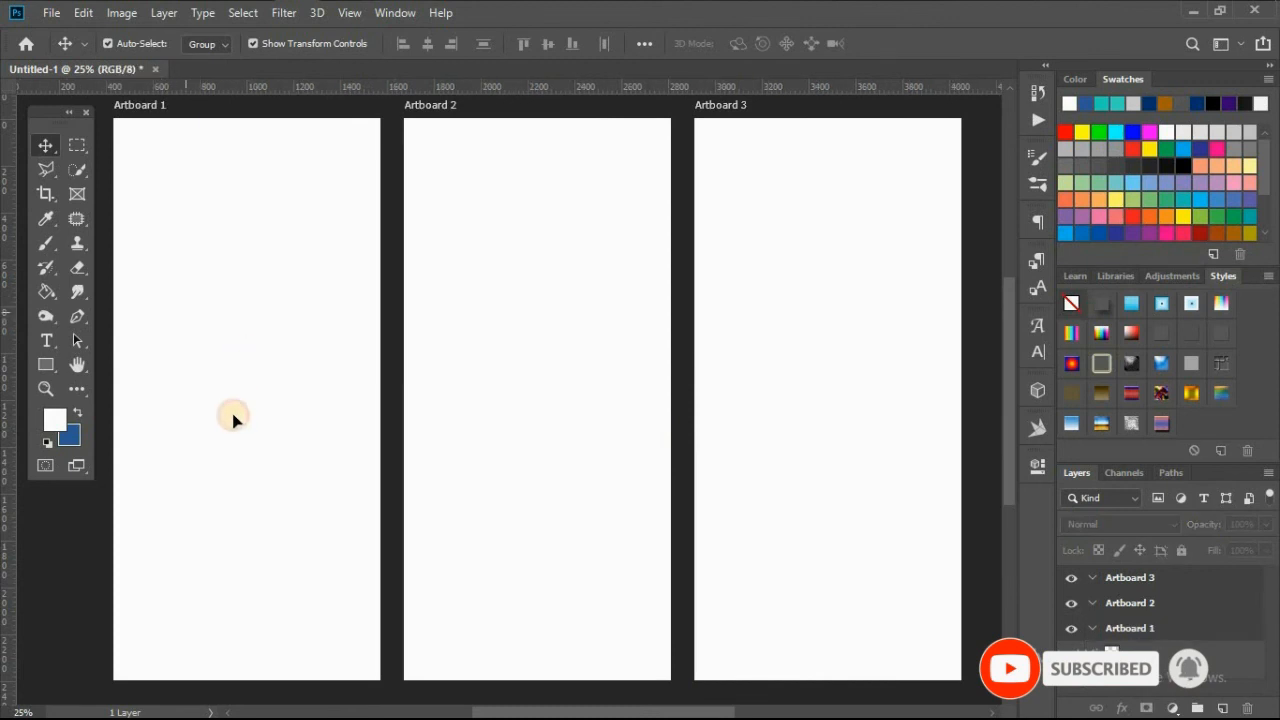
drag(263, 334, 562, 396)
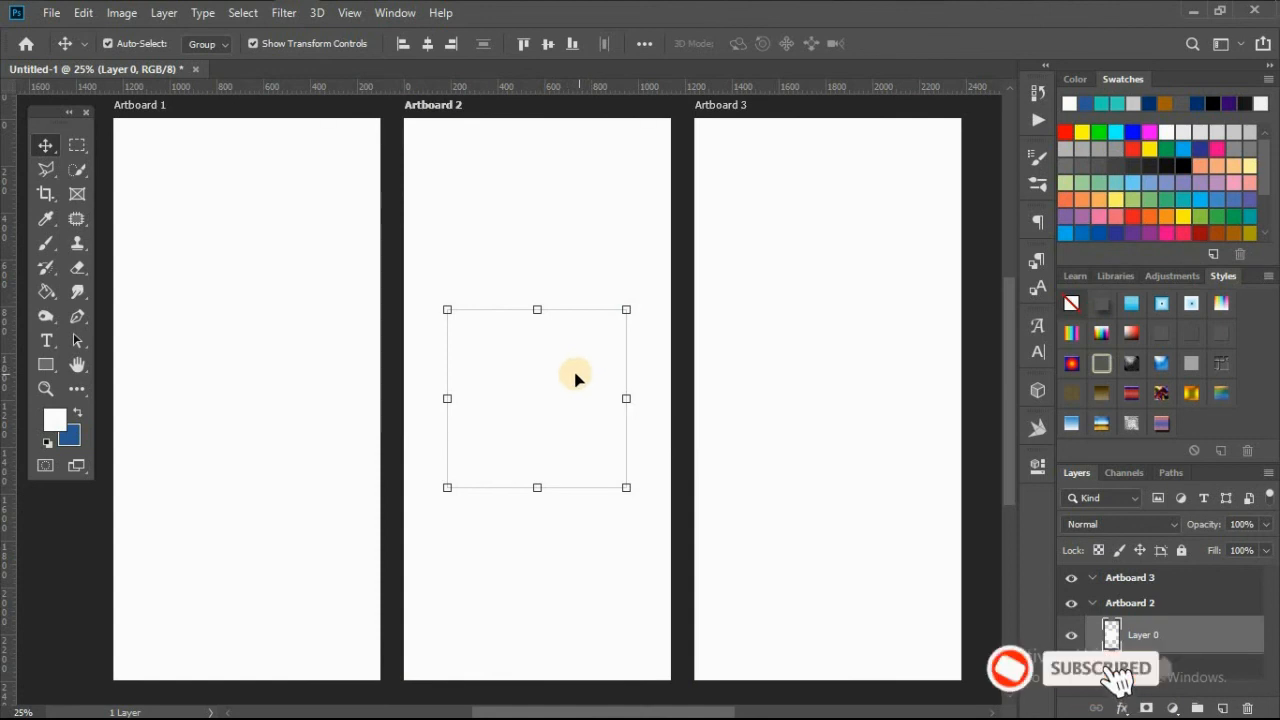